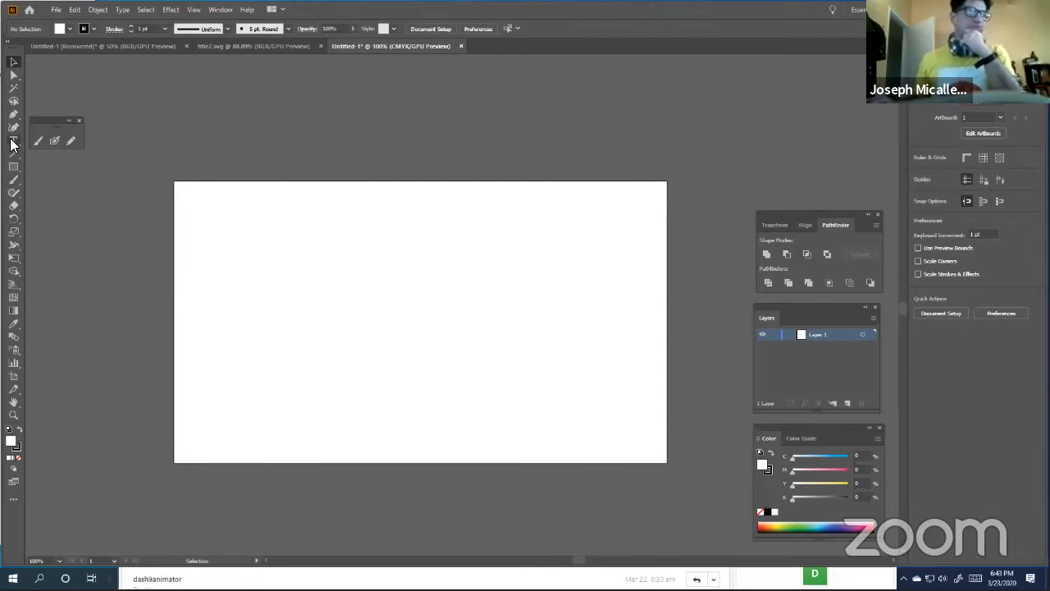
- Create a text area about 615 pt wide and 244 pt high on the artboard containing the word TRACKS
key(t)
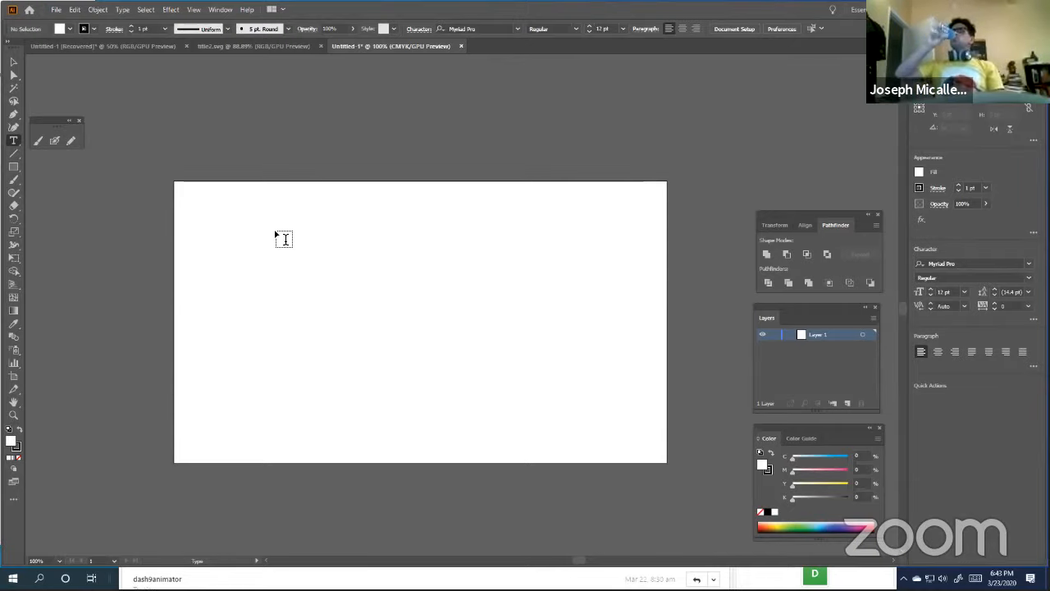
scroll(4, 5, down, 1)
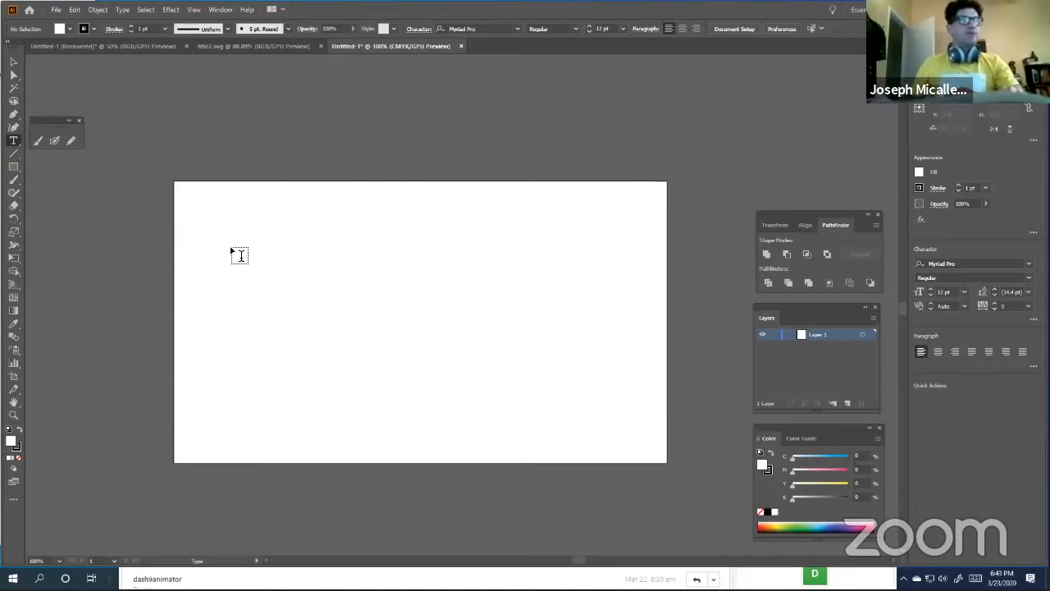
drag(221, 244, 601, 392)
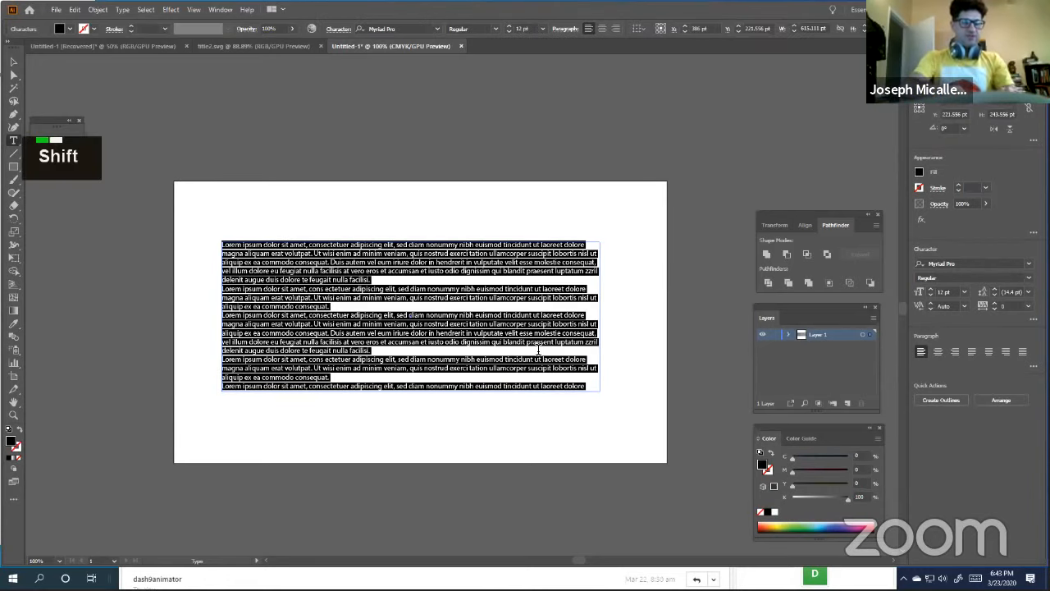
text(C)
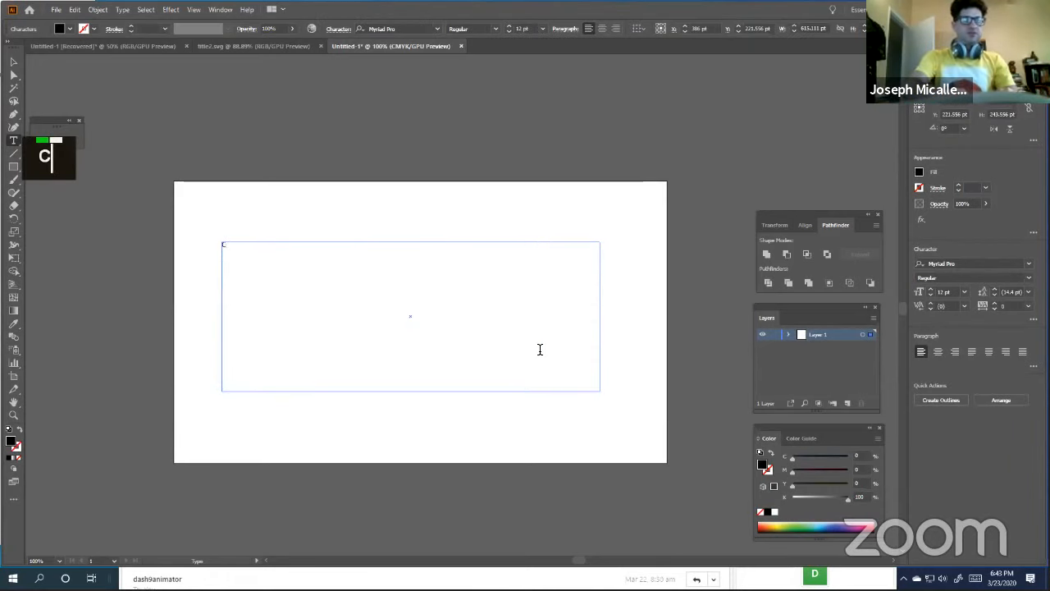
key(BackSpace)
text(TRA)
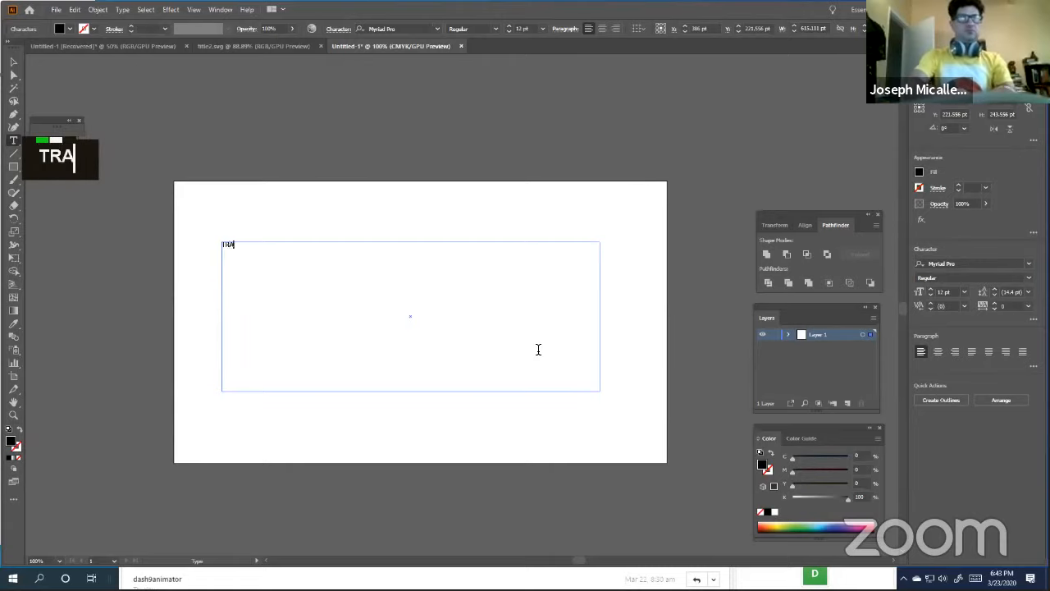
text(CKS)
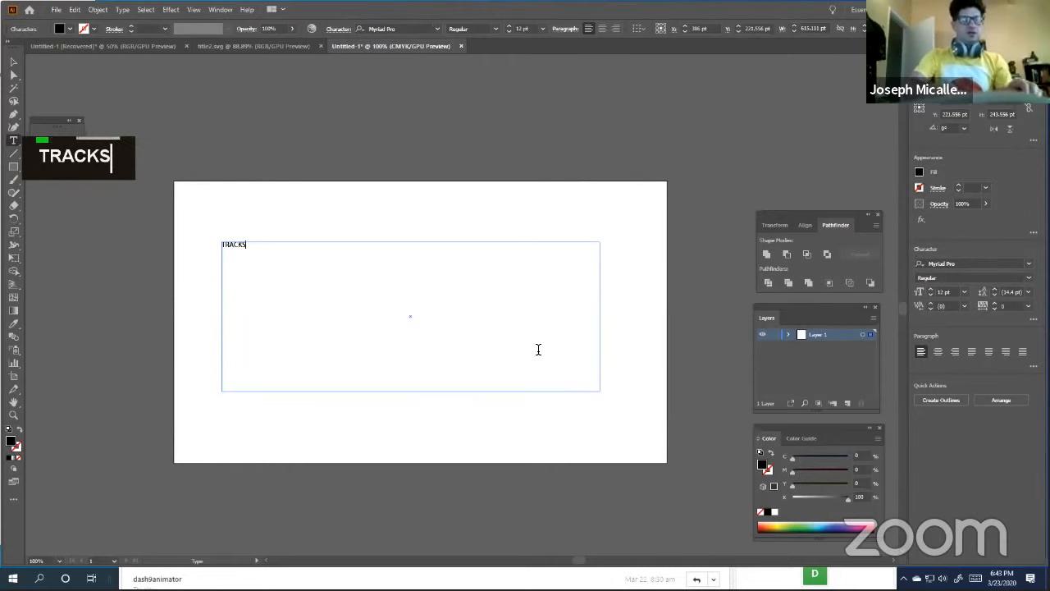
- Select all the text in the area and increase its font size to 134 pt
text(a)
key(ctrl+a)
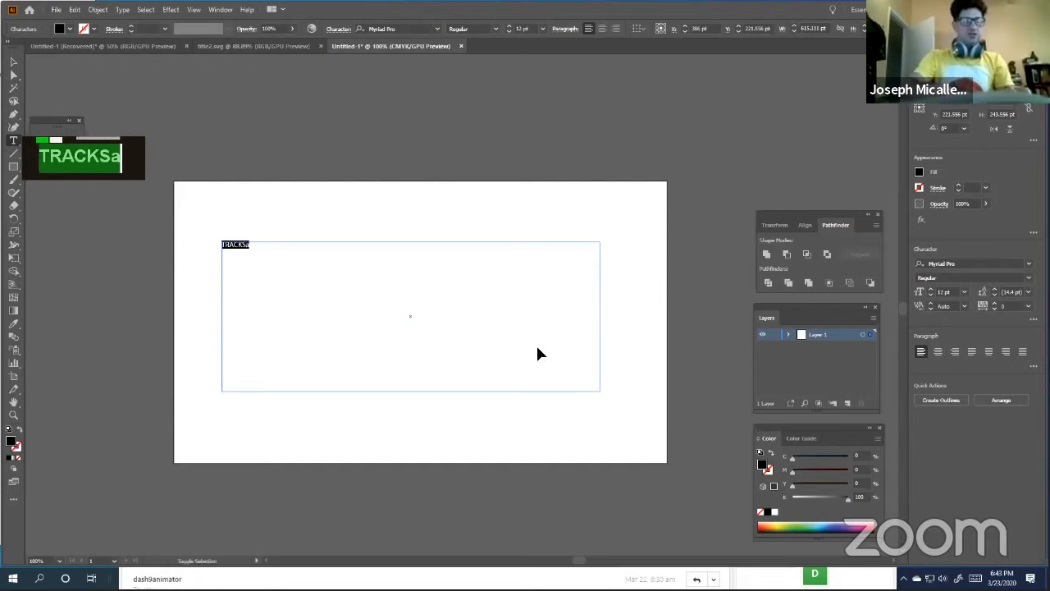
key(ctrl+shift+period)
key(ctrl+shift+period)
key(ctrl+shift+period)
key(ctrl+shift+period)
key(ctrl+shift+period)
key(ctrl+shift+period)
key(ctrl+shift+period)
key(ctrl+shift+period)
key(ctrl+shift+period)
key(ctrl+shift+period)
key(ctrl+shift+period)
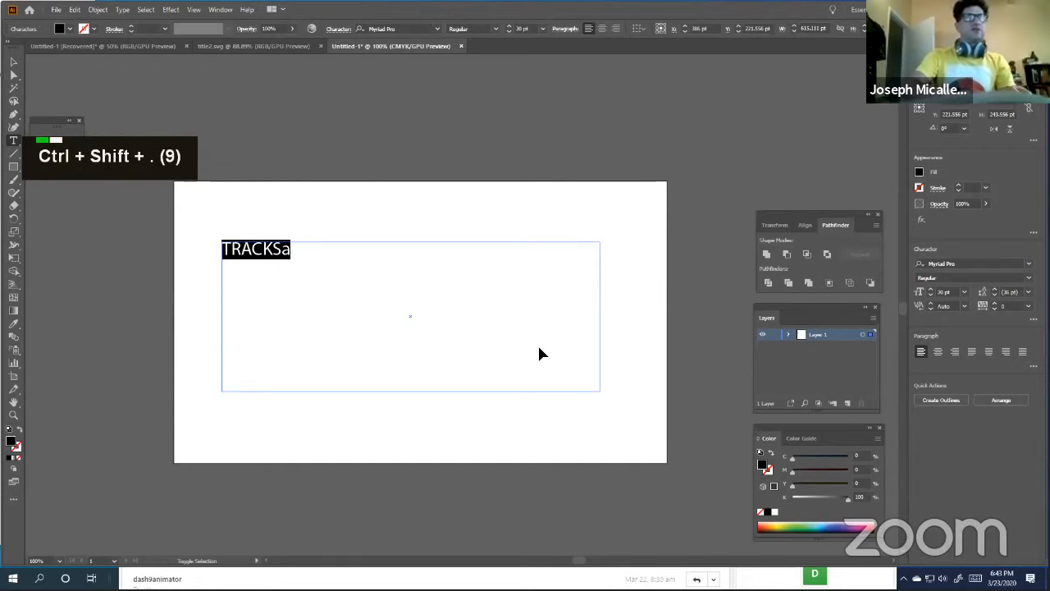
key(ctrl+shift+period)
key(ctrl+shift+period)
key(ctrl+shift+period)
key(ctrl+shift+period)
key(ctrl+shift+period)
key(ctrl+shift+period)
key(ctrl+shift+period)
key(ctrl+shift+period)
key(ctrl+shift+period)
key(ctrl+shift+period)
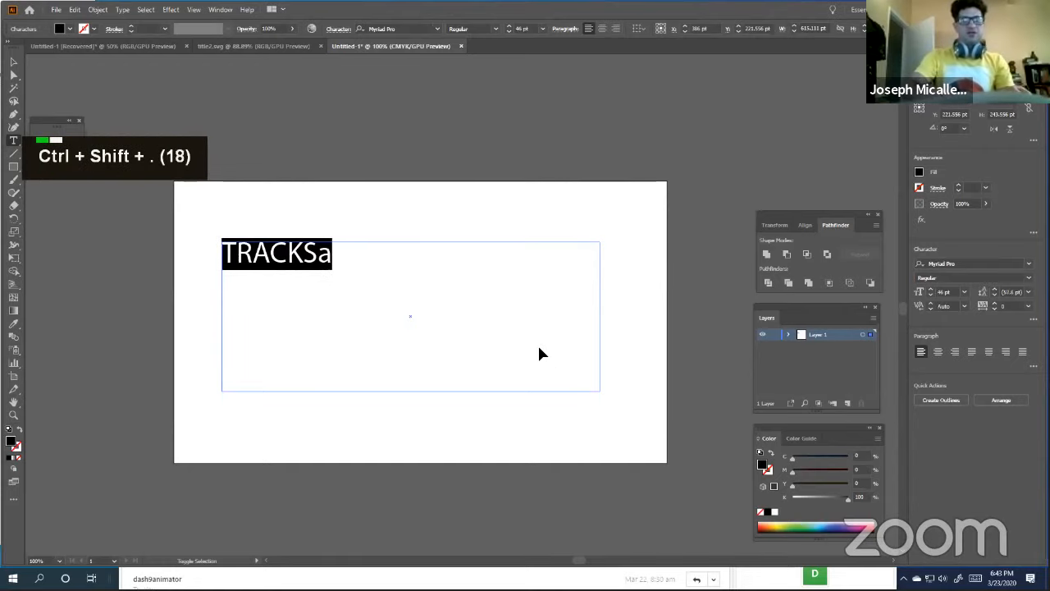
key(ctrl+shift+period)
key(ctrl+shift+period)
key(ctrl+shift+period)
key(ctrl+shift+period)
key(ctrl+shift+period)
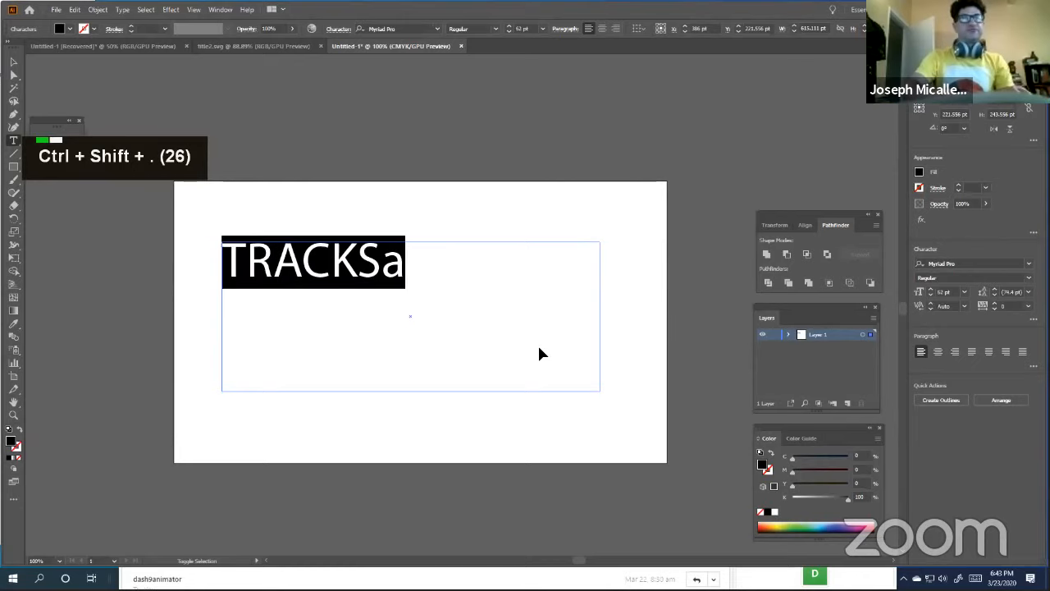
key(ctrl+shift+period)
key(ctrl+shift+period)
key(ctrl+shift+period)
key(ctrl+shift+period)
key(ctrl+shift+period)
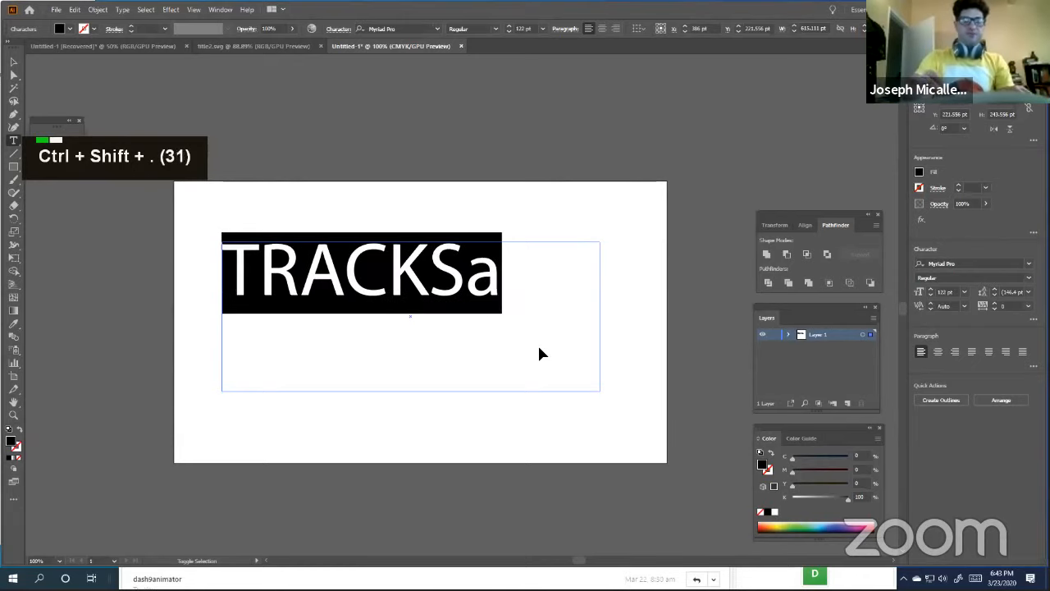
key(ctrl+shift+period)
key(ctrl+shift+period)
key(ctrl+shift+period)
key(ctrl+shift+period)
key(ctrl+shift+period)
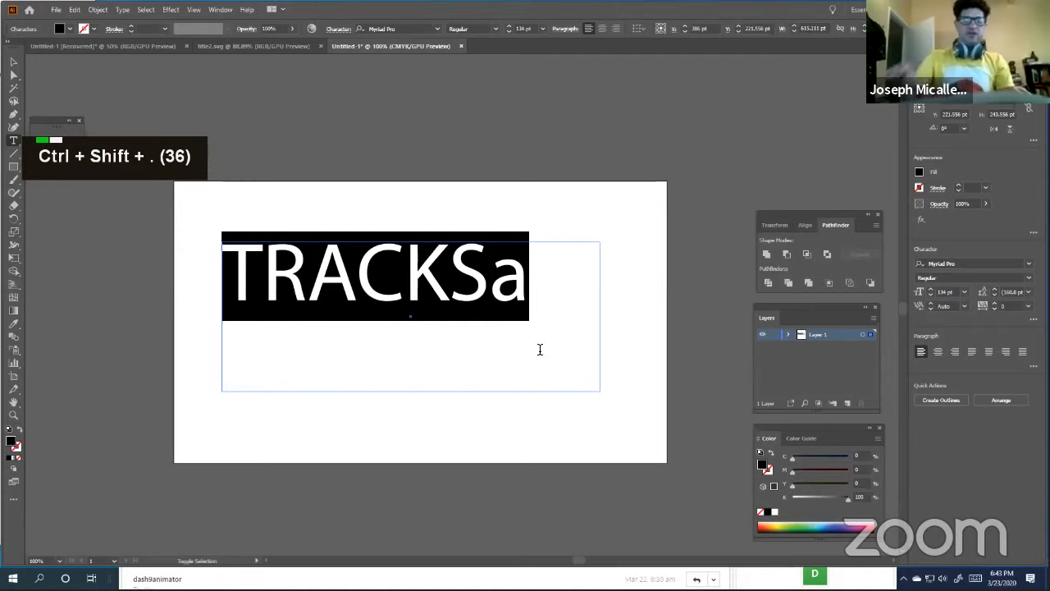
- Remove the stray letter a after TRACKS and leave the remaining word selected
click(490, 281)
drag(490, 282, 133, 225)
key(BackSpace)
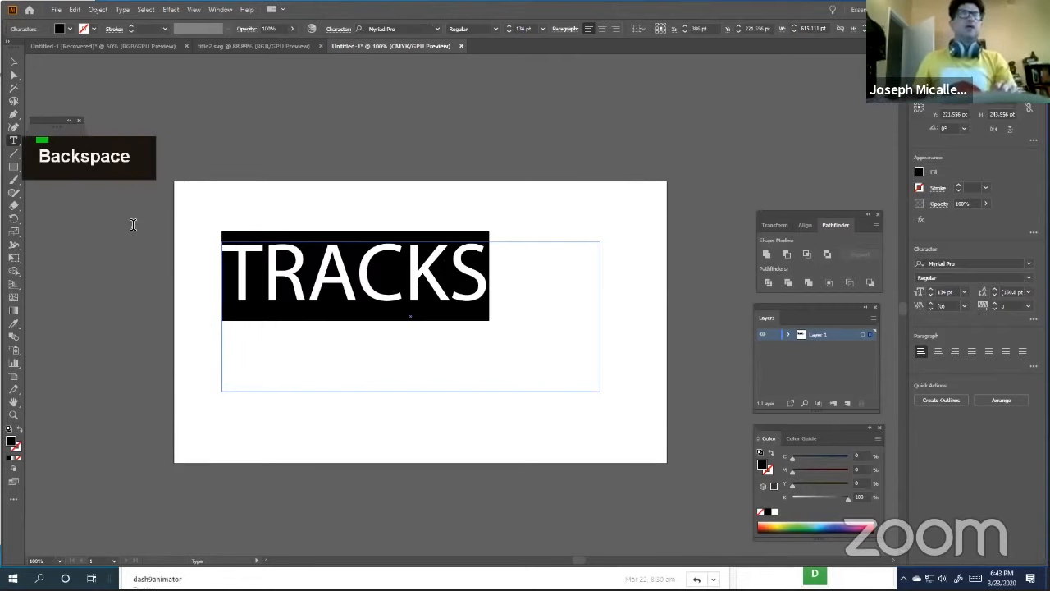
- Apply the Bungee Inline font to the selected word TRACKS
click(123, 9)
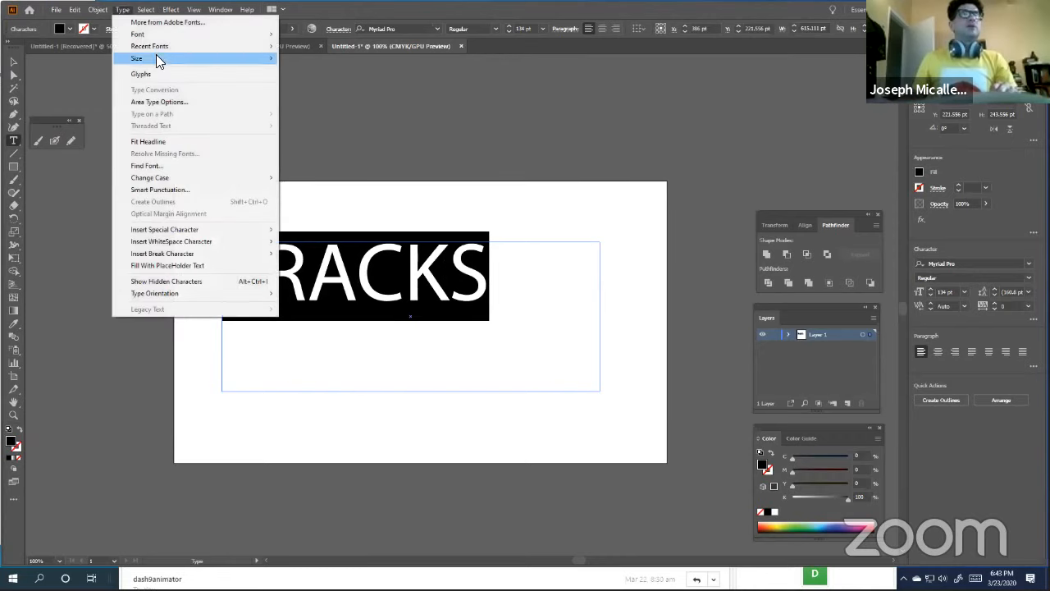
mouse_move(156, 34)
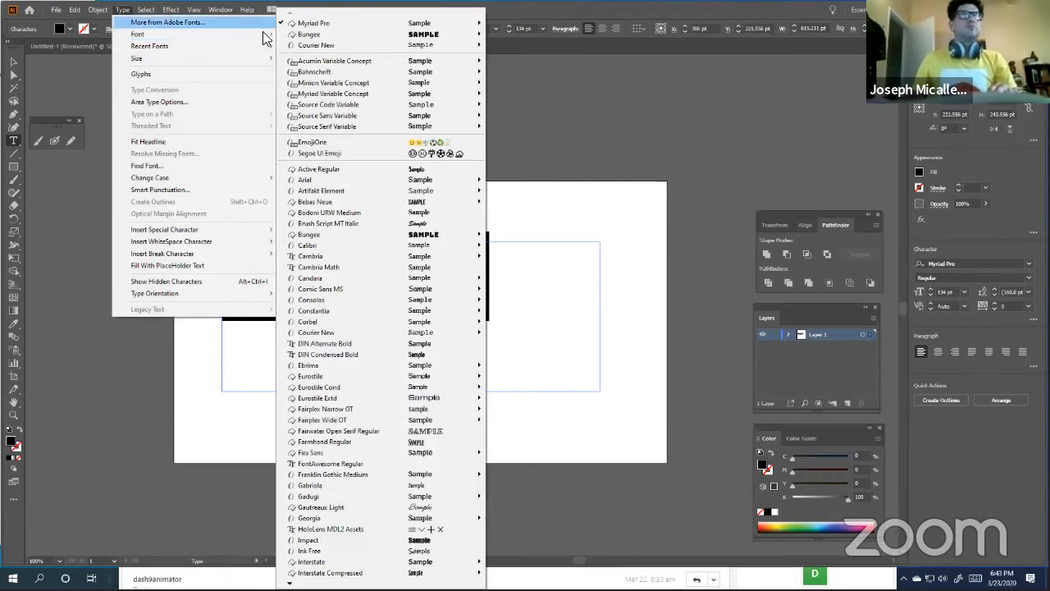
mouse_move(333, 37)
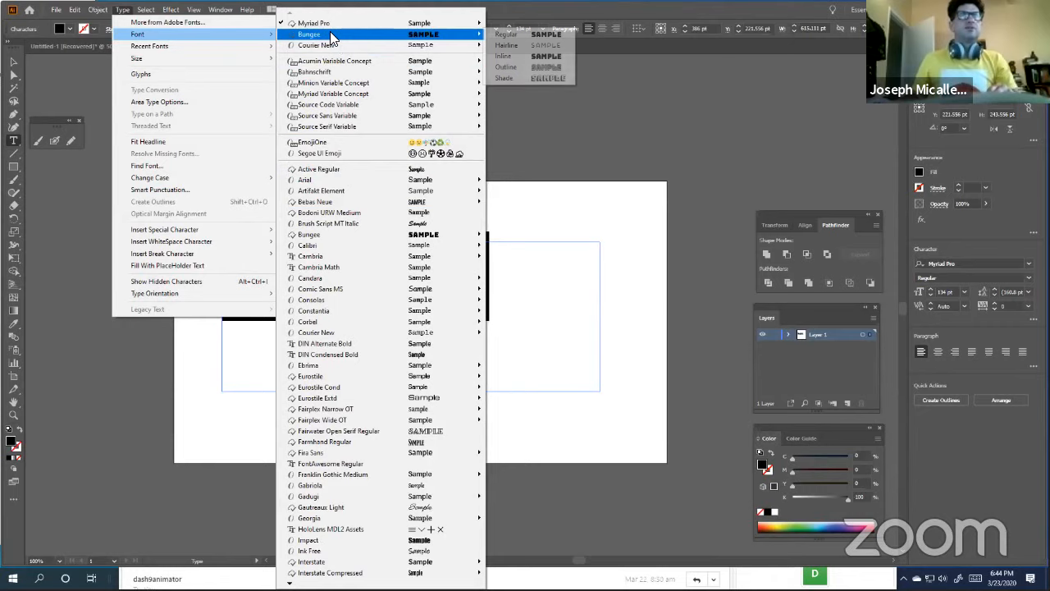
click(509, 56)
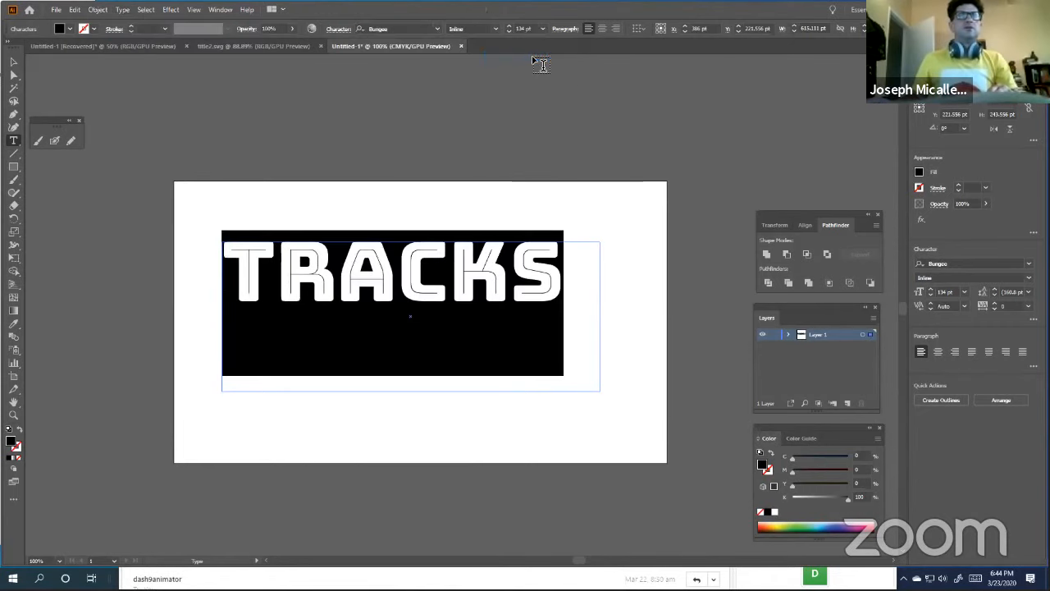
- Set the word TRACKS in Bungee Regular and move its text area down and to the right on the artboard
click(146, 10)
mouse_move(122, 10)
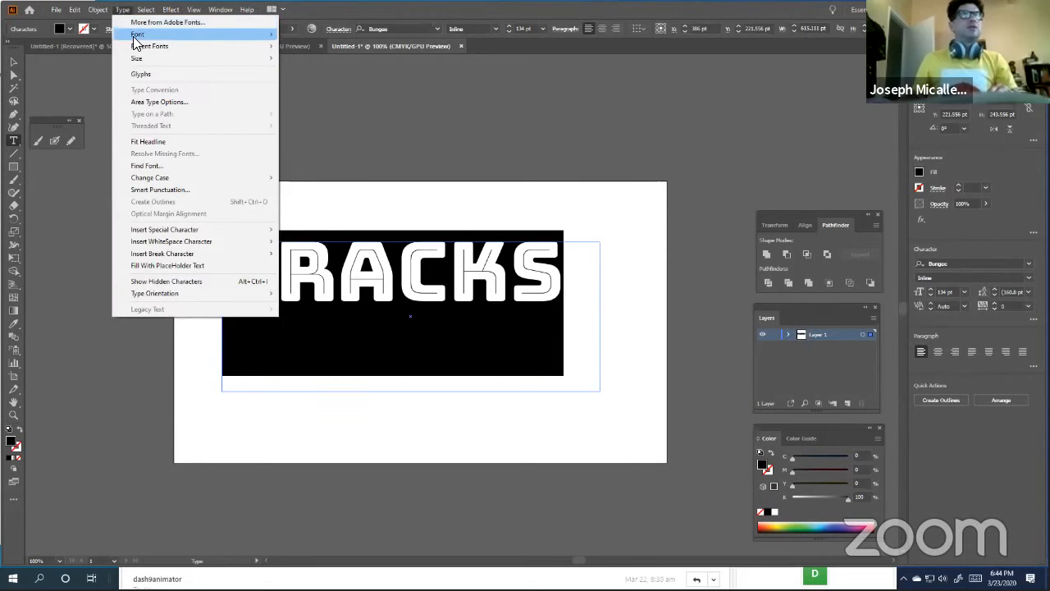
mouse_move(136, 42)
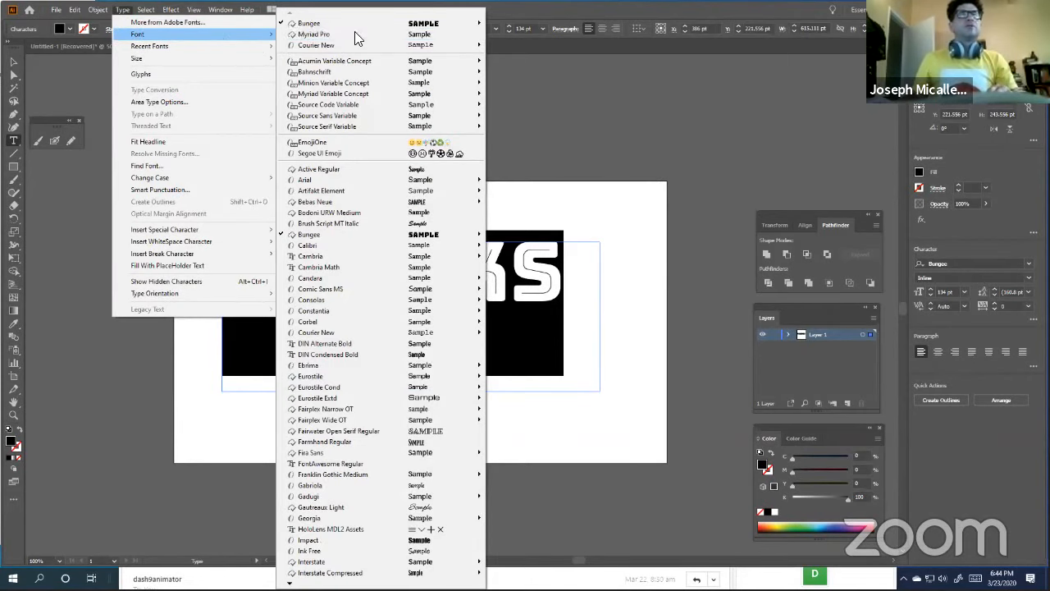
mouse_move(457, 24)
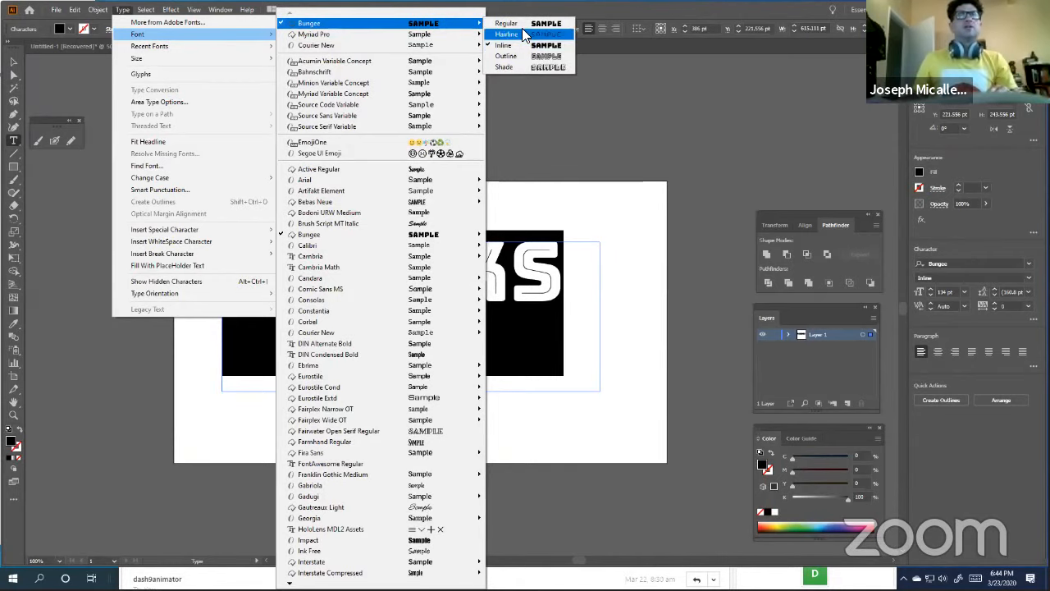
click(517, 24)
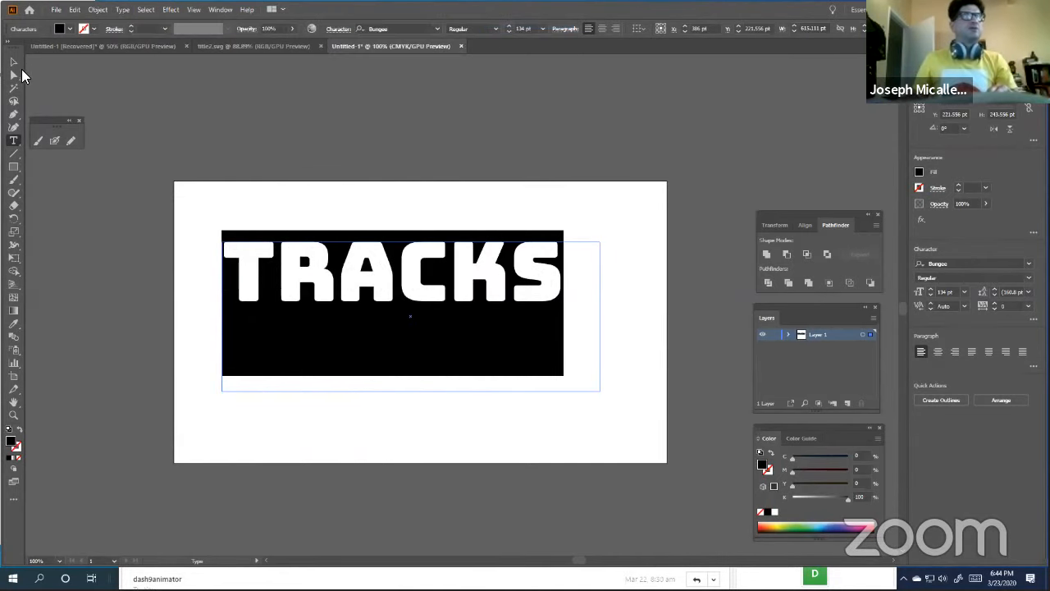
click(13, 62)
drag(296, 283, 320, 328)
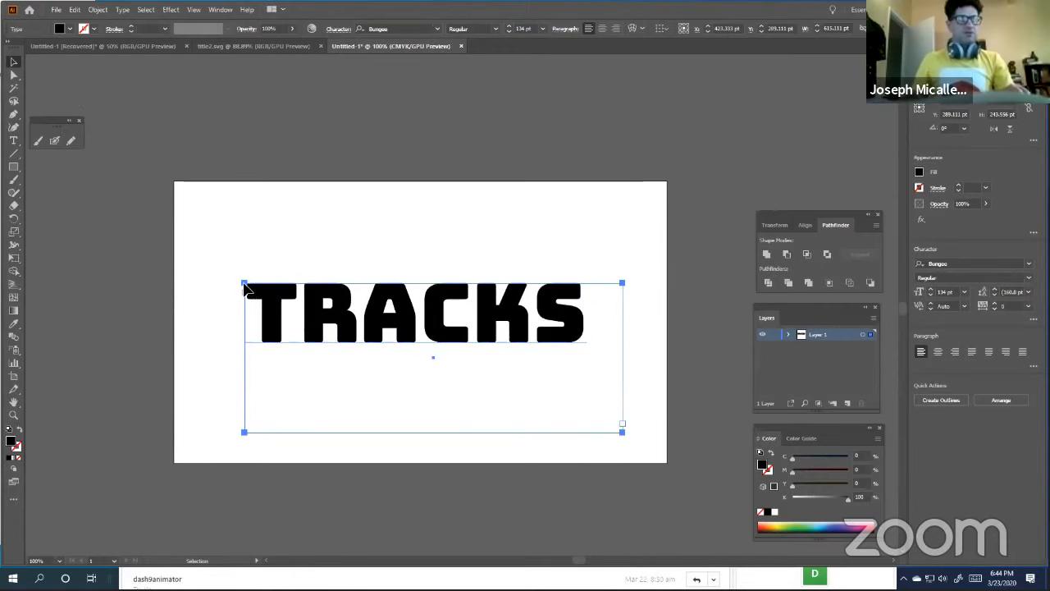
- Try to scale the TRACKS text area up proportionally from its upper-left corner
drag(245, 285, 205, 246)
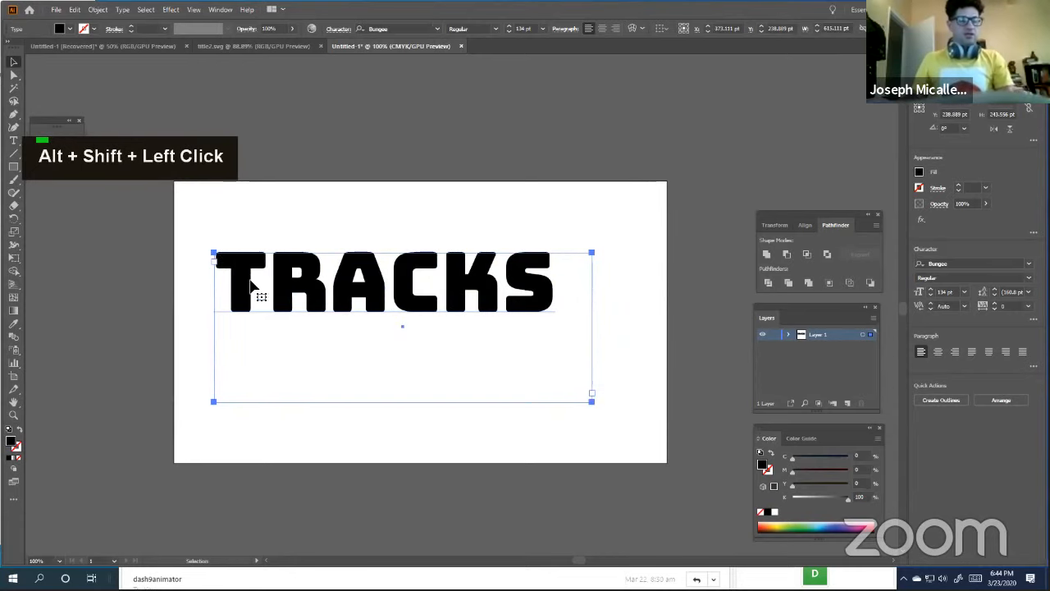
key(e)
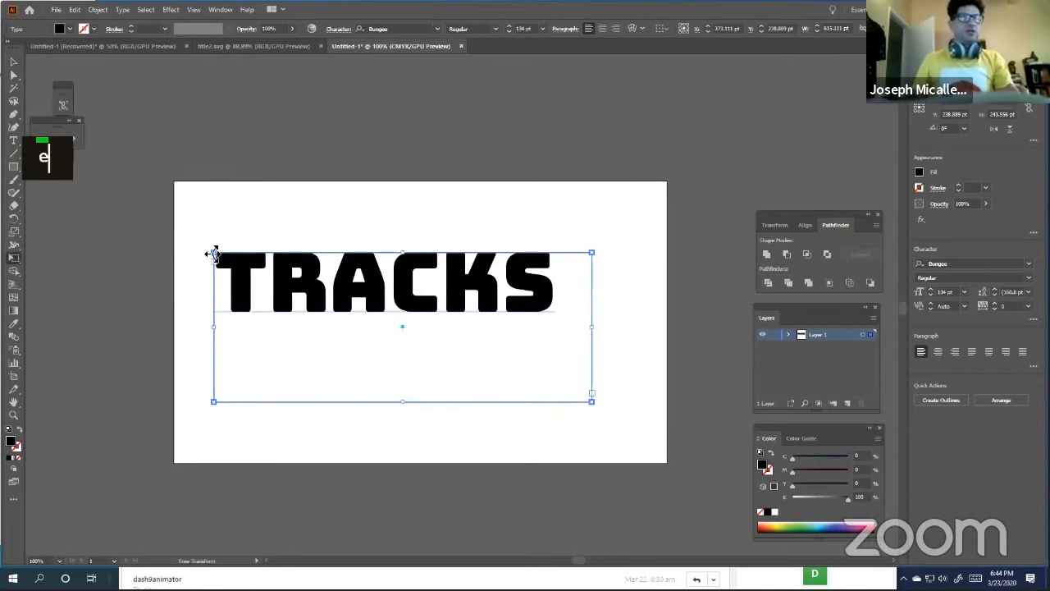
drag(213, 254, 195, 241)
key(ctrl+z)
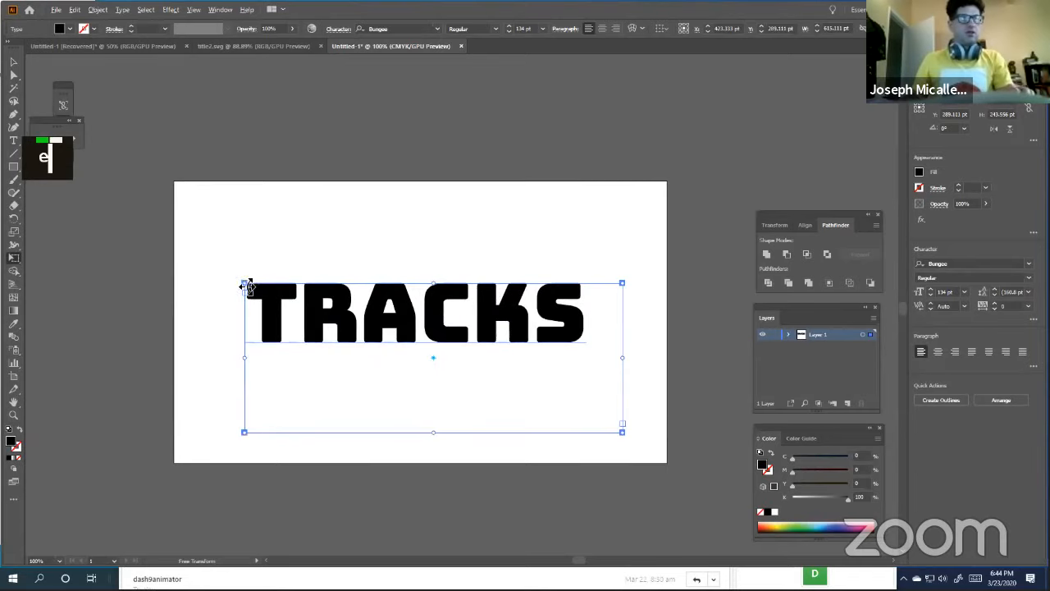
- Scale the TRACKS text proportionally about its centre to about 174 pt with Free Transform and move it slightly down on the artboard
drag(245, 284, 197, 241)
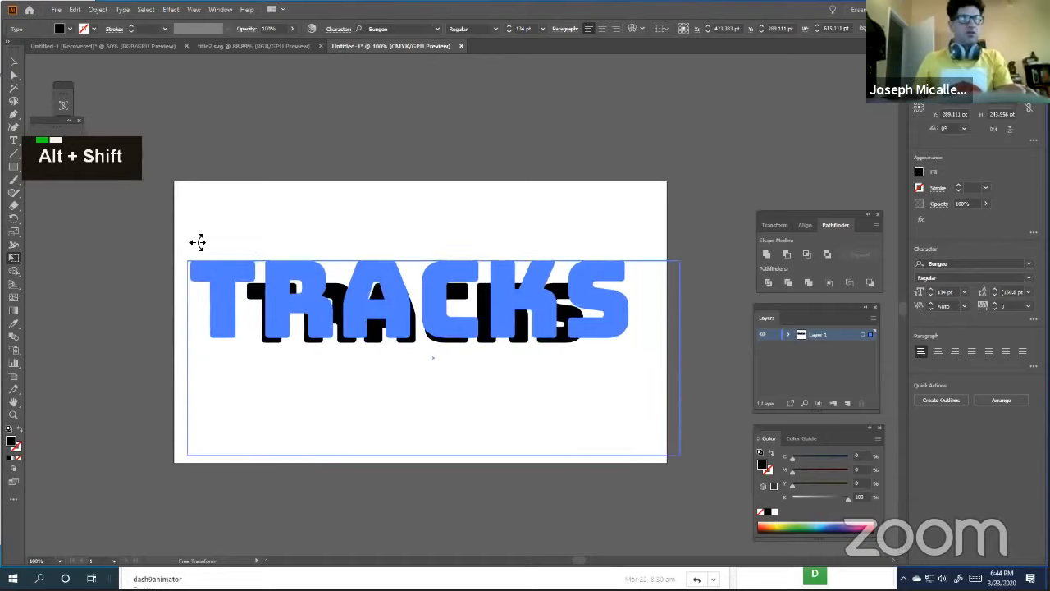
click(13, 62)
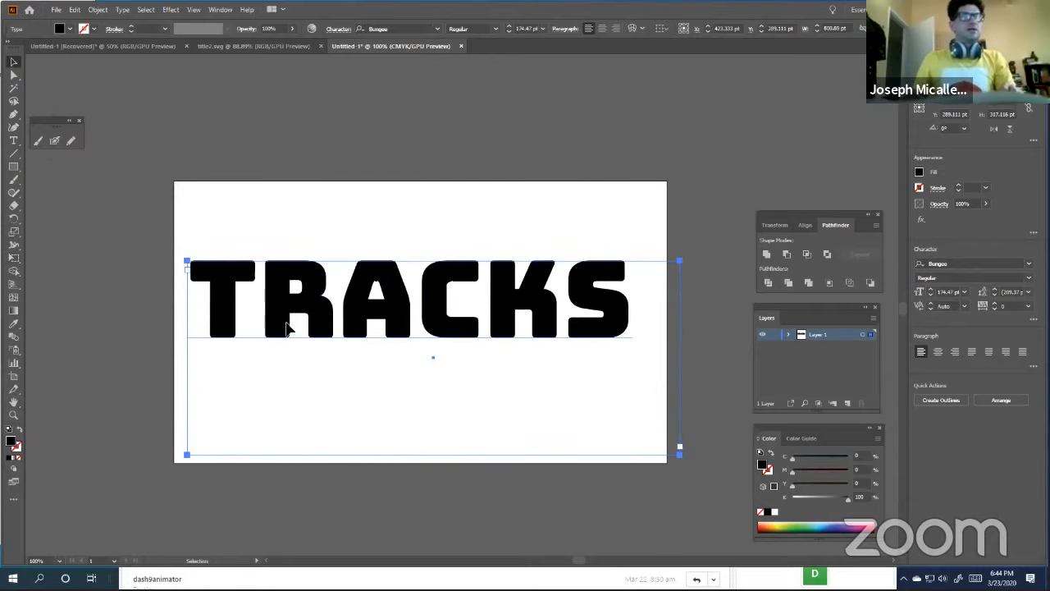
drag(275, 318, 279, 328)
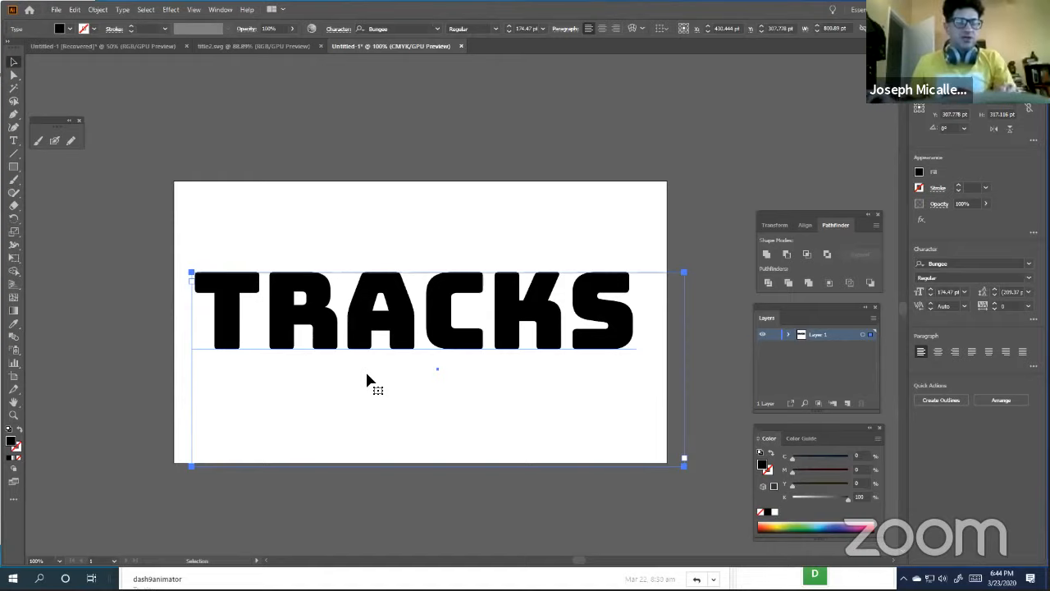
- Convert the TRACKS text to outlines and swap its fill and stroke, giving black 1 pt contours without fill
key(ctrl+shift)
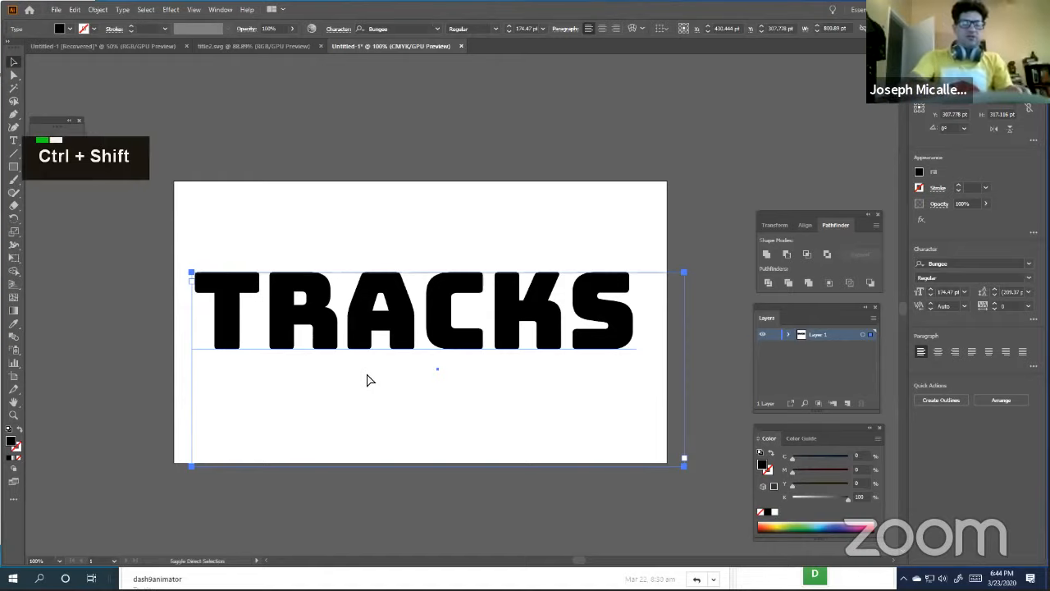
key(ctrl+shift+o)
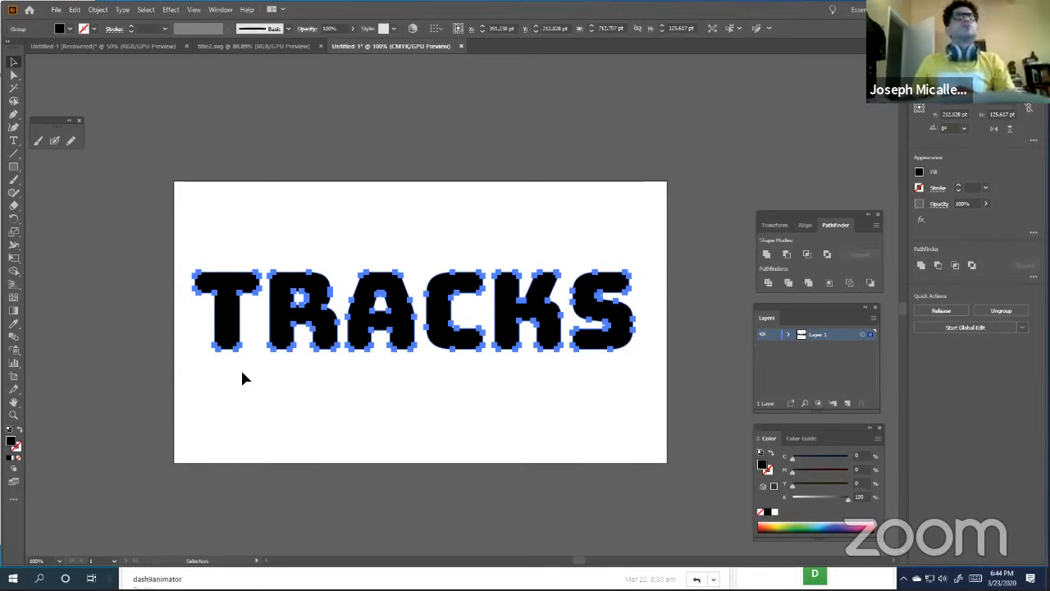
key(x)
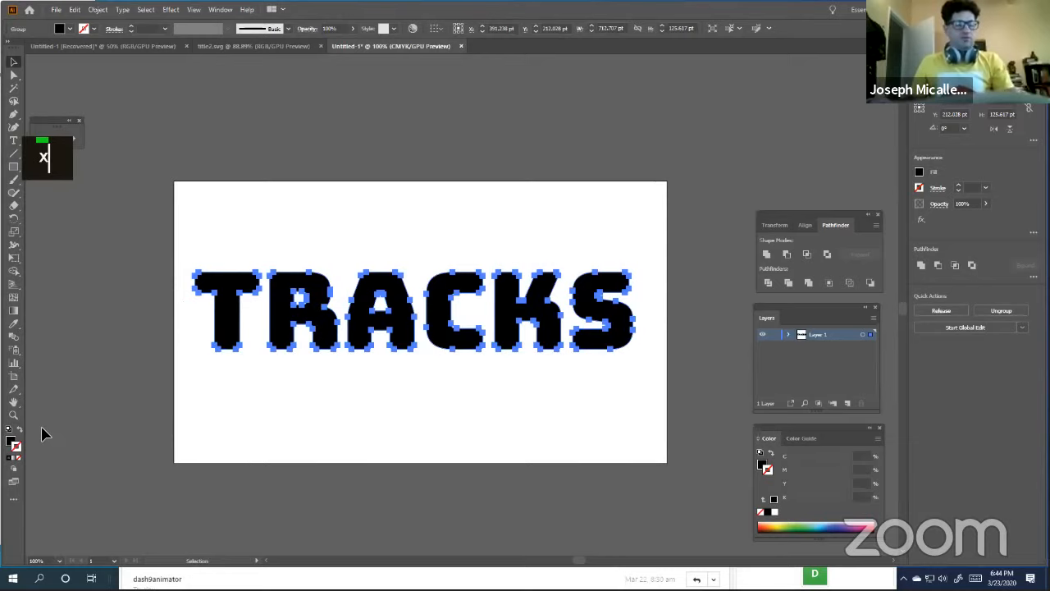
key(shift+x)
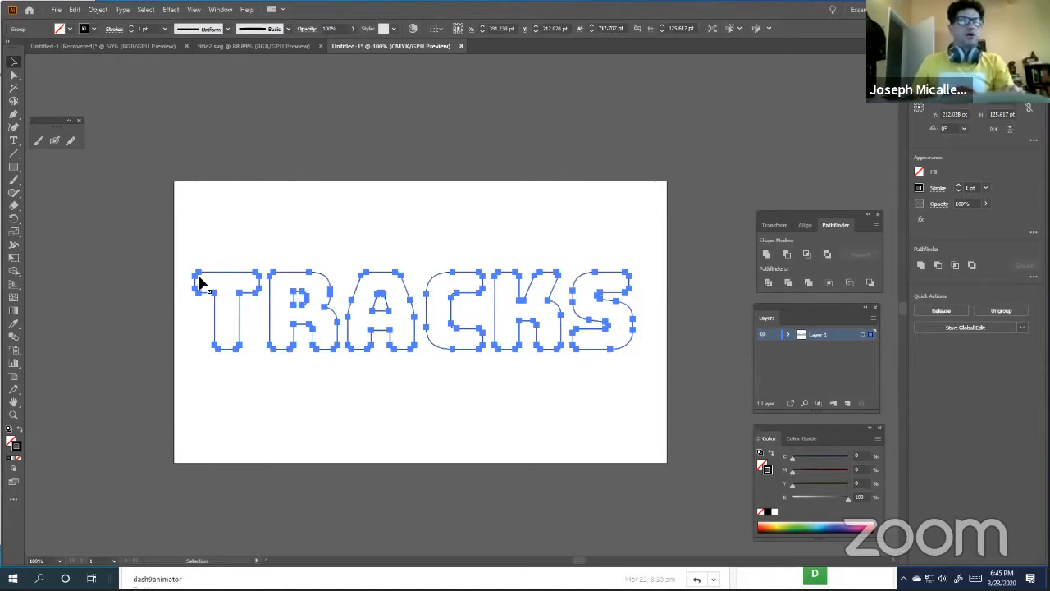
- Swap fill and stroke on the TRACKS letters back and forth, ending with a black stroke and no fill
key(shift)
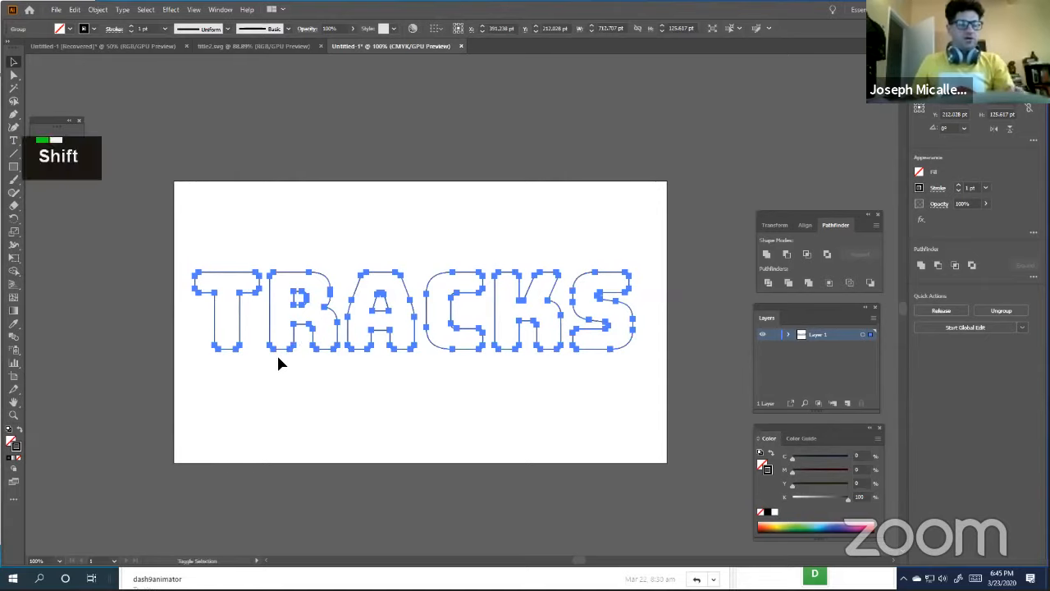
key(x)
key(x)
key(x)
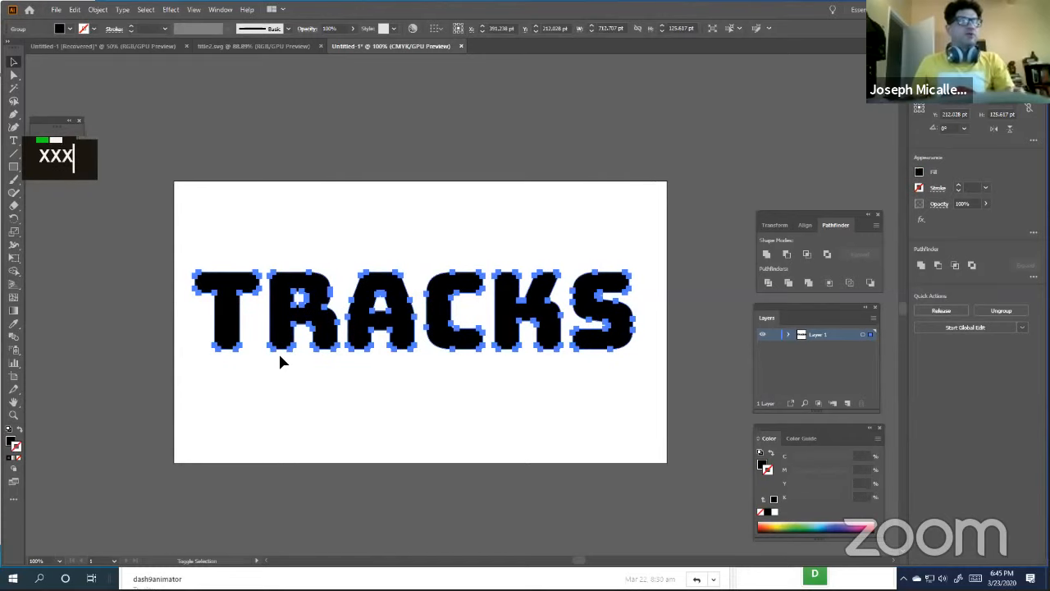
key(x)
key(x)
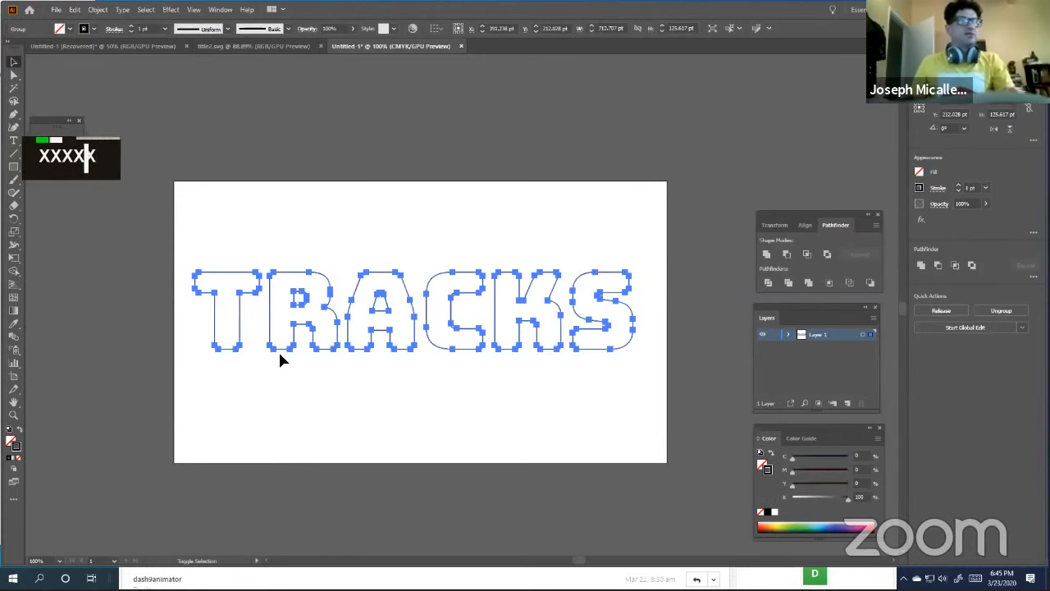
- Change the stroke colour of the outlined TRACKS letters to red
key(x)
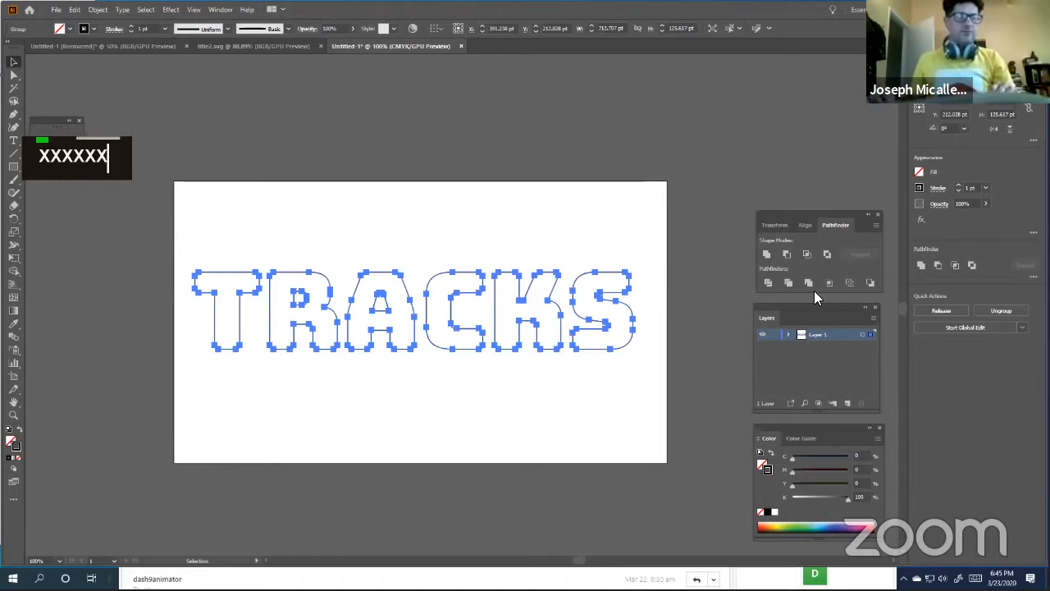
scroll(487, 425, up, 1)
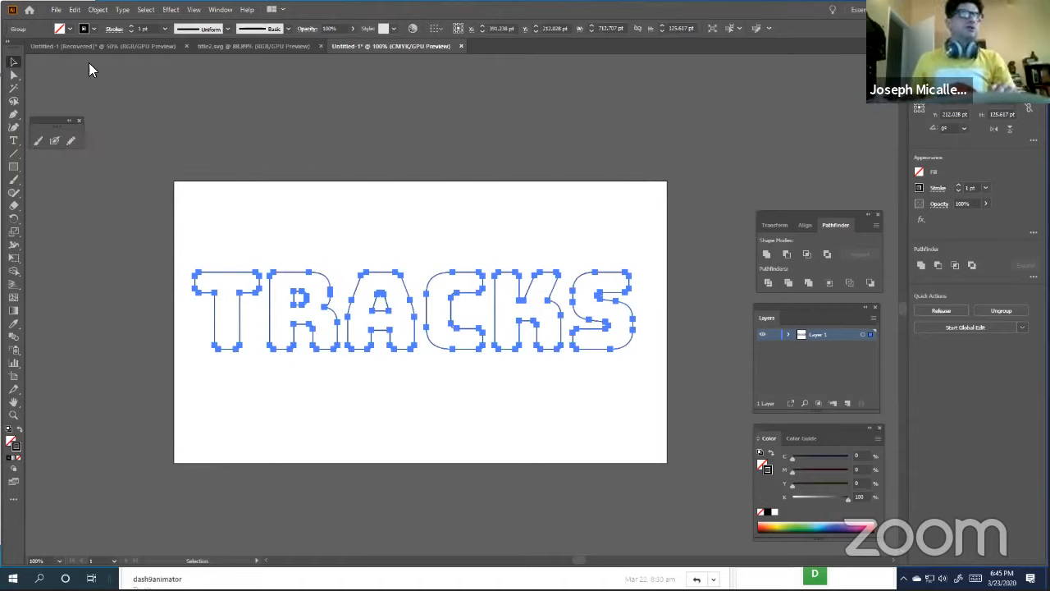
double_click(83, 29)
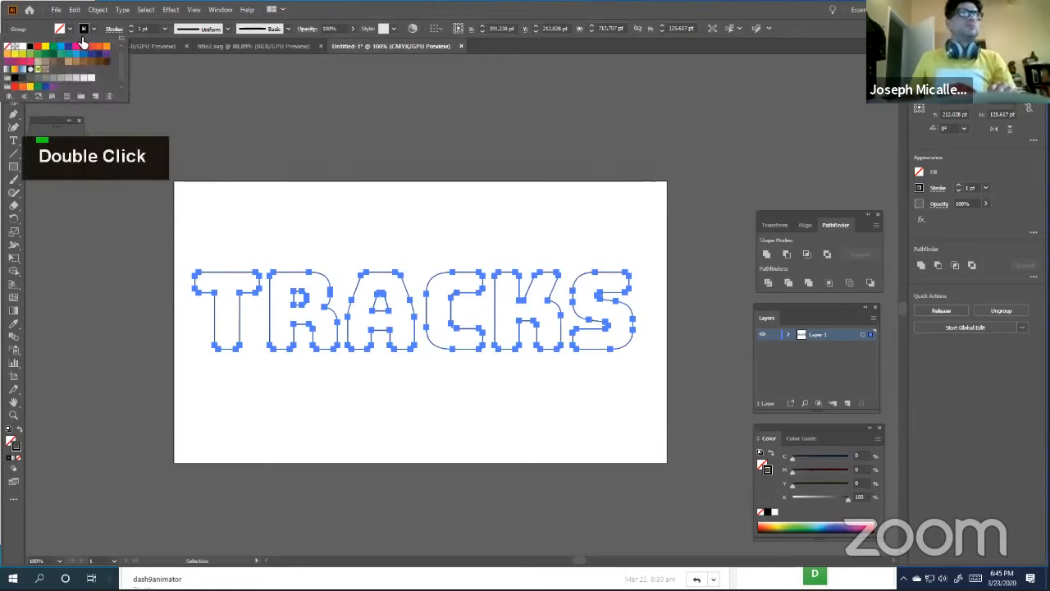
click(94, 52)
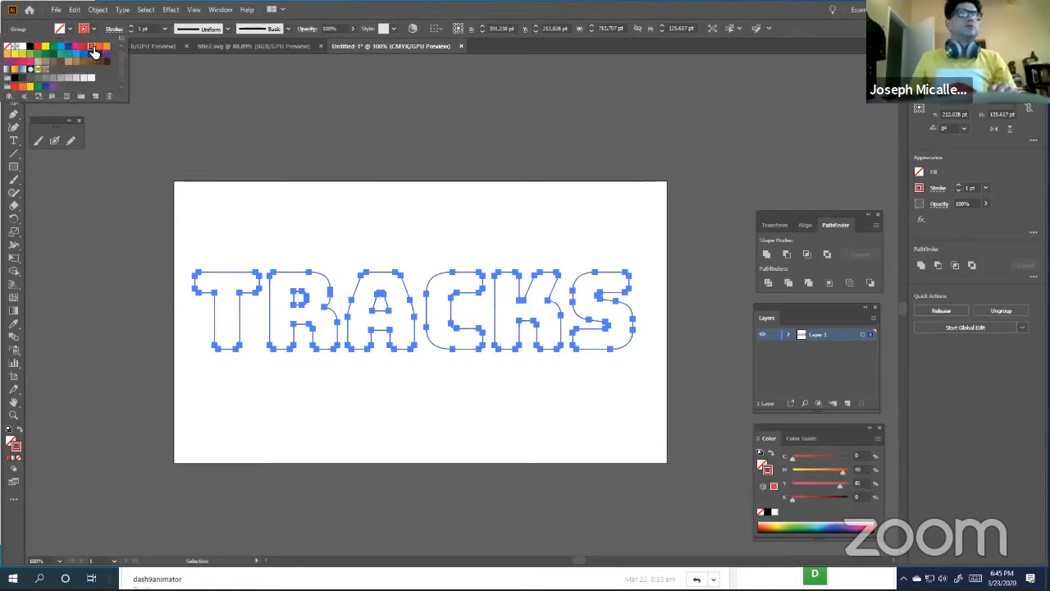
- Increase the stroke weight of the TRACKS letters to 13 pt
double_click(131, 29)
text(10)
key(Return)
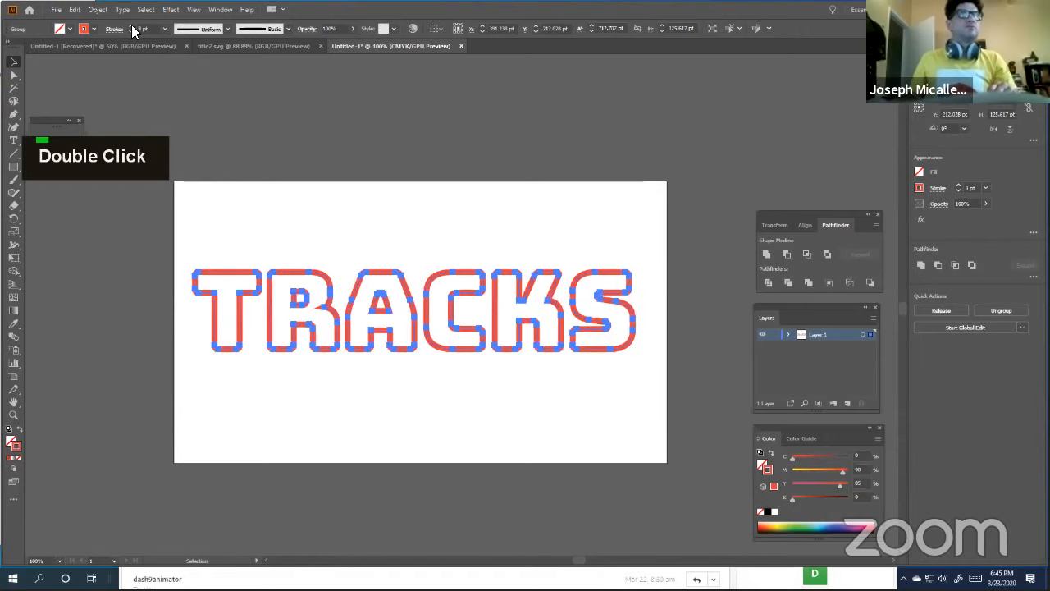
click(131, 26)
click(131, 26)
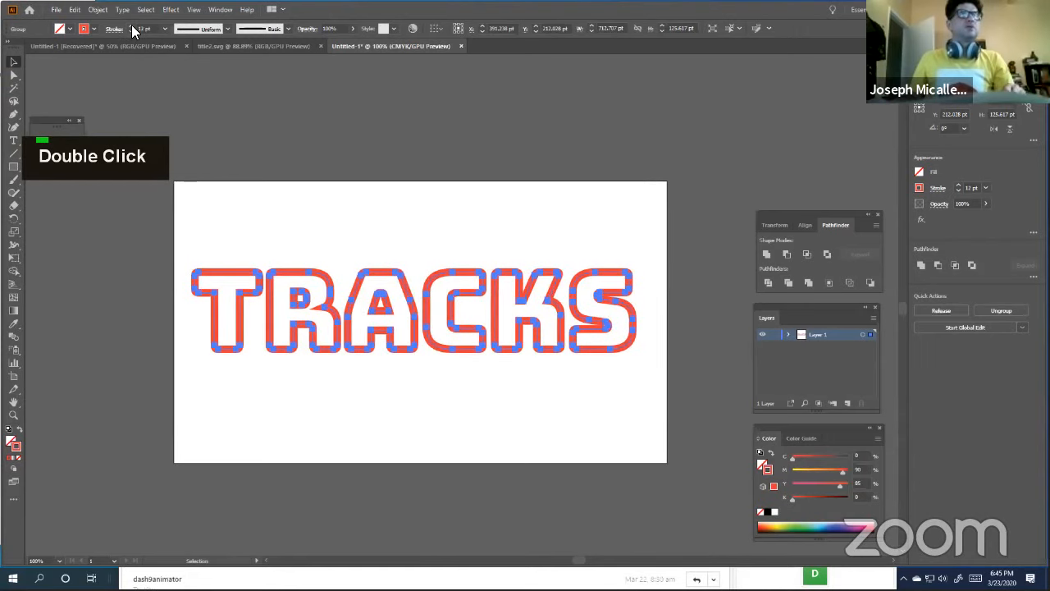
click(131, 25)
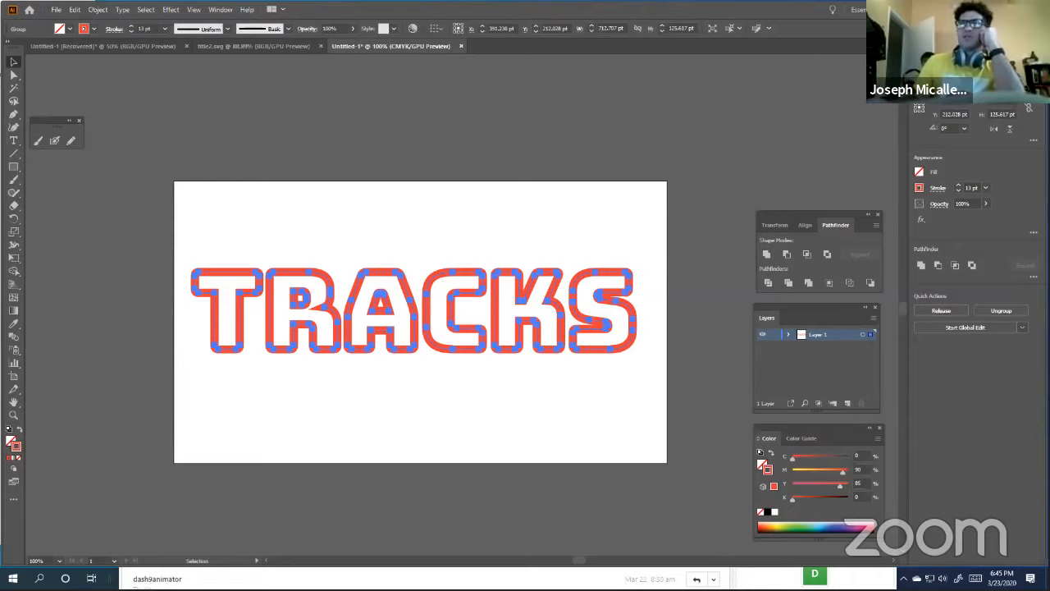
- Turn the TRACKS stroke into a dashed line with a 2 pt dash and a 4 pt gap
click(937, 188)
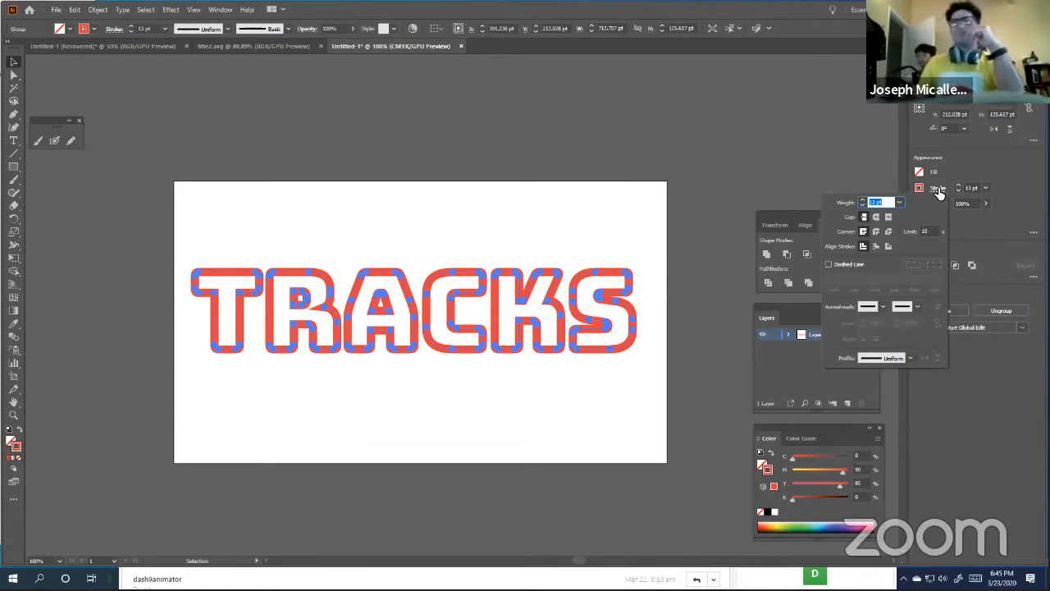
click(828, 263)
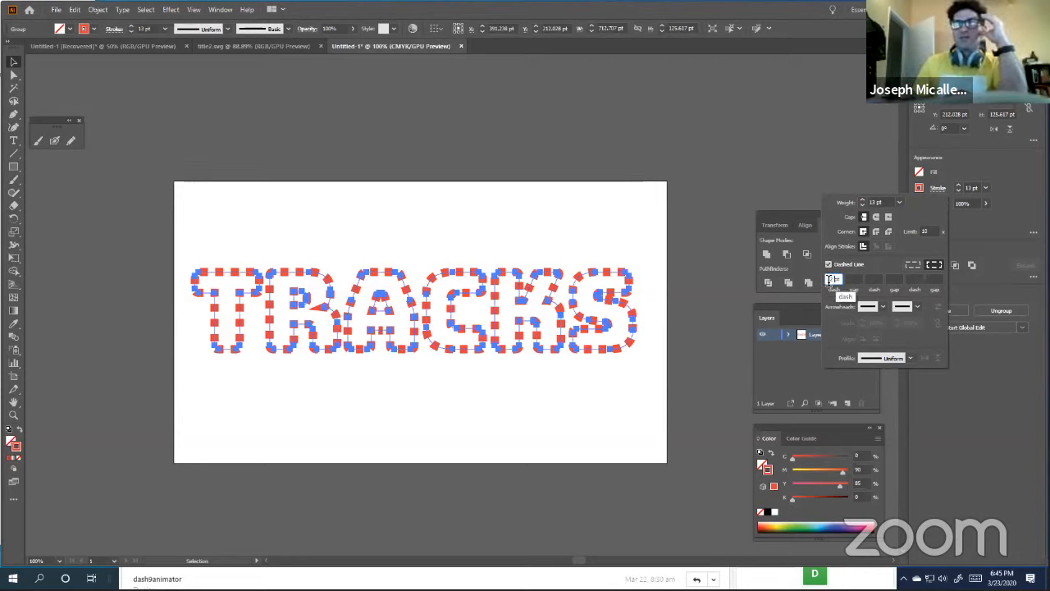
text(2)
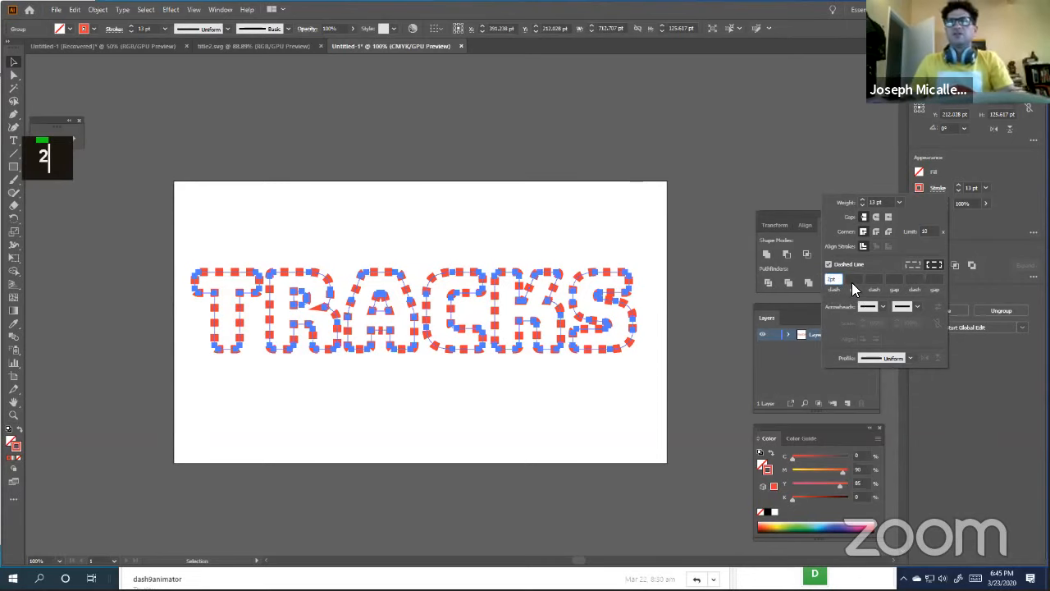
click(851, 279)
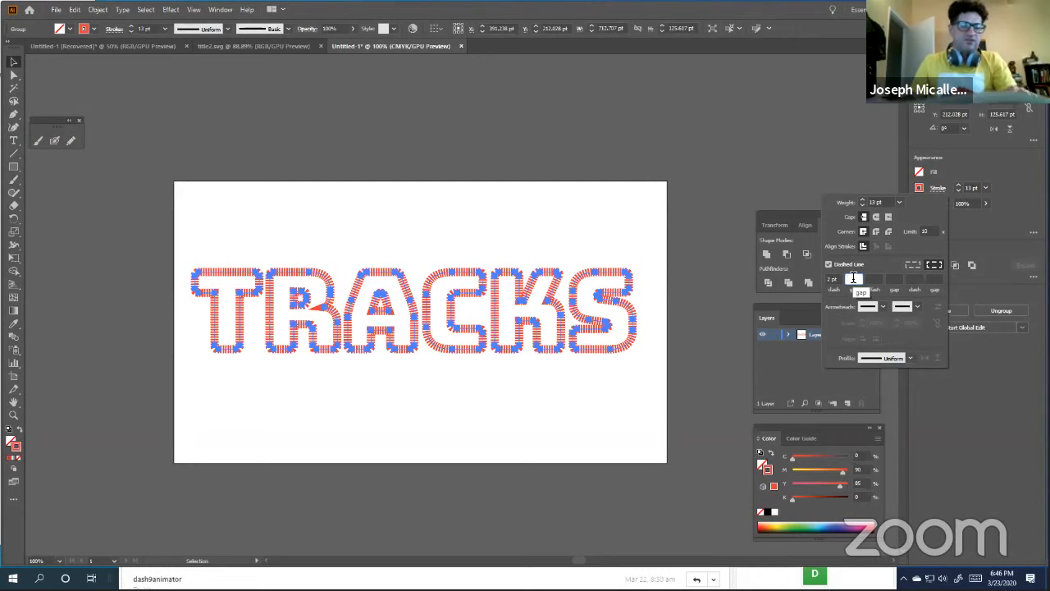
text(4)
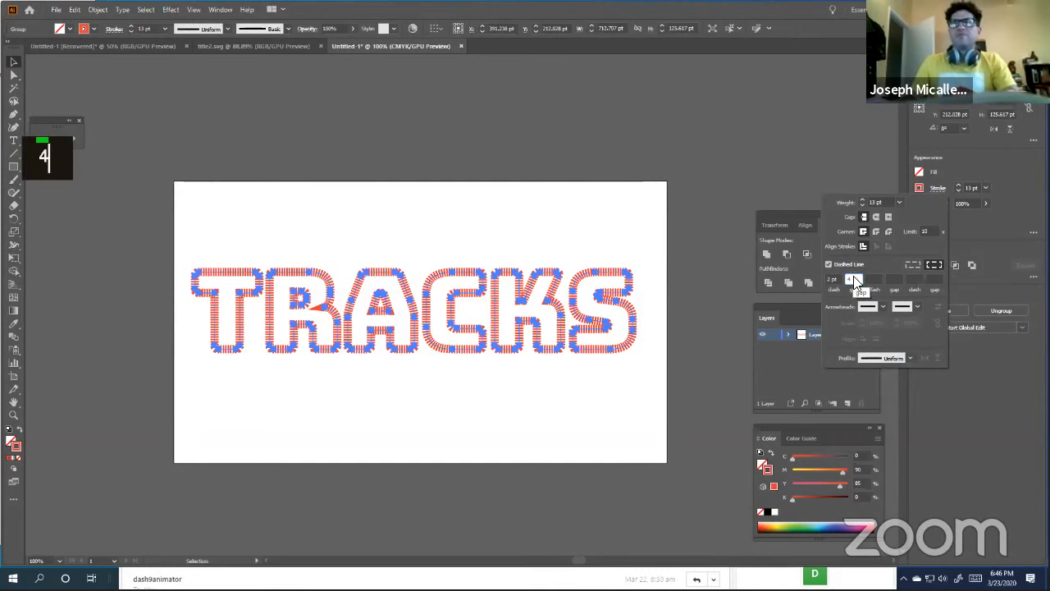
key(Tab)
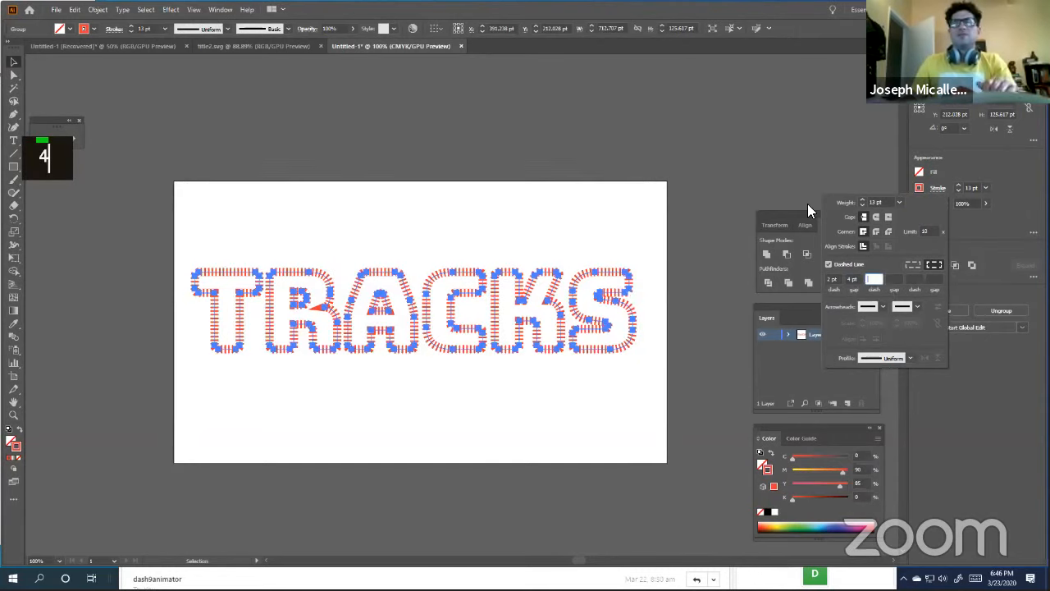
- Magnify the lettering to 150% and move the floating Pathfinder, Layers and Color panels off the letter S
ctrl+click(461, 315)
drag(517, 315, 556, 311)
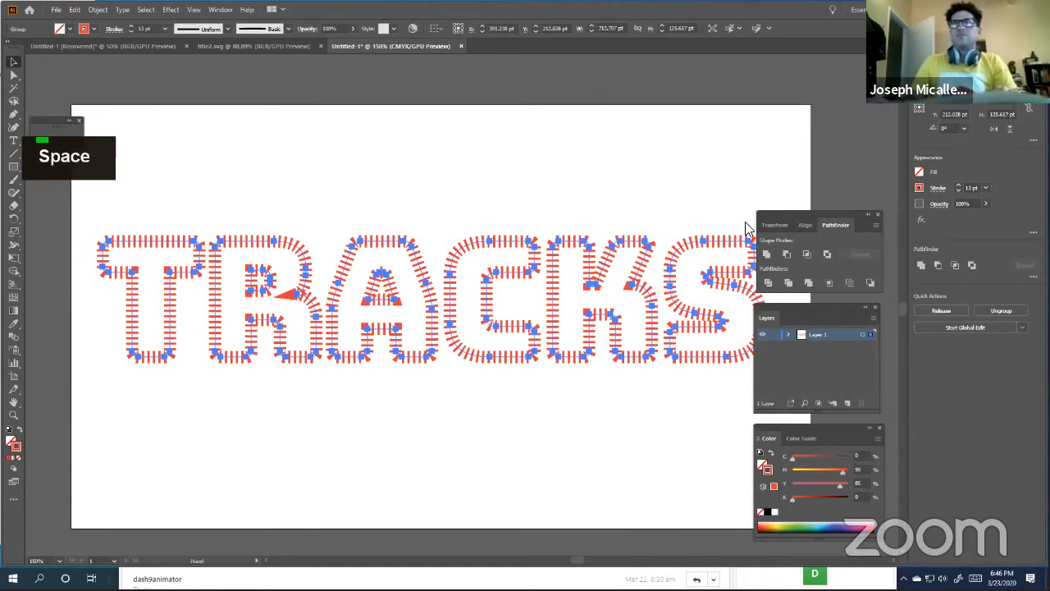
mouse_move(784, 214)
mouse_down()
mouse_move(818, 162)
mouse_move(822, 128)
mouse_up()
drag(789, 306, 818, 219)
drag(797, 423, 829, 330)
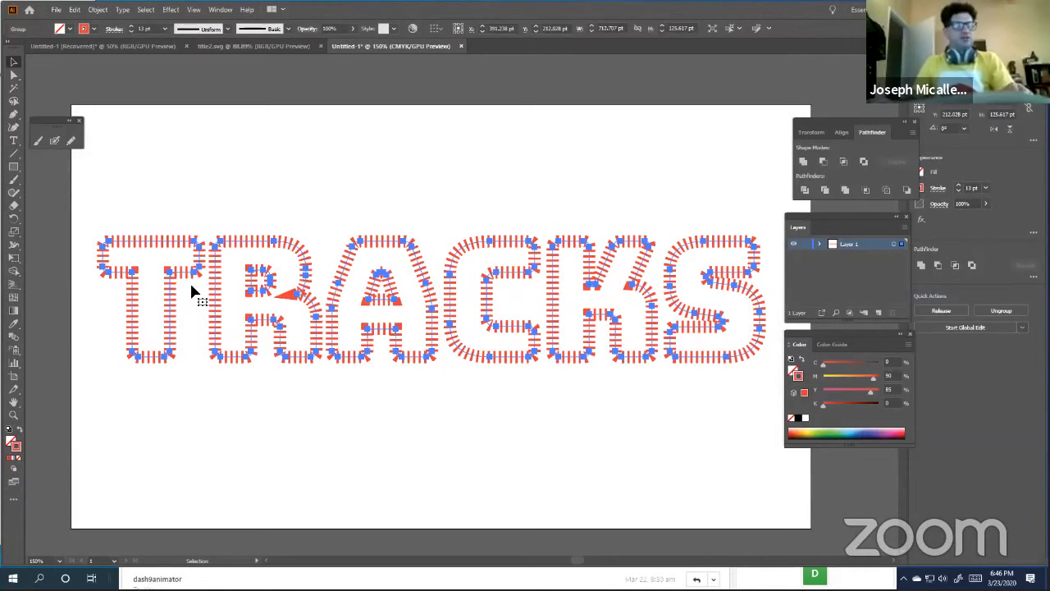
- Copy the dashed TRACKS letters, discard the offset pasted copy and paste the duplicate in front at the same position
key(ctrl+c)
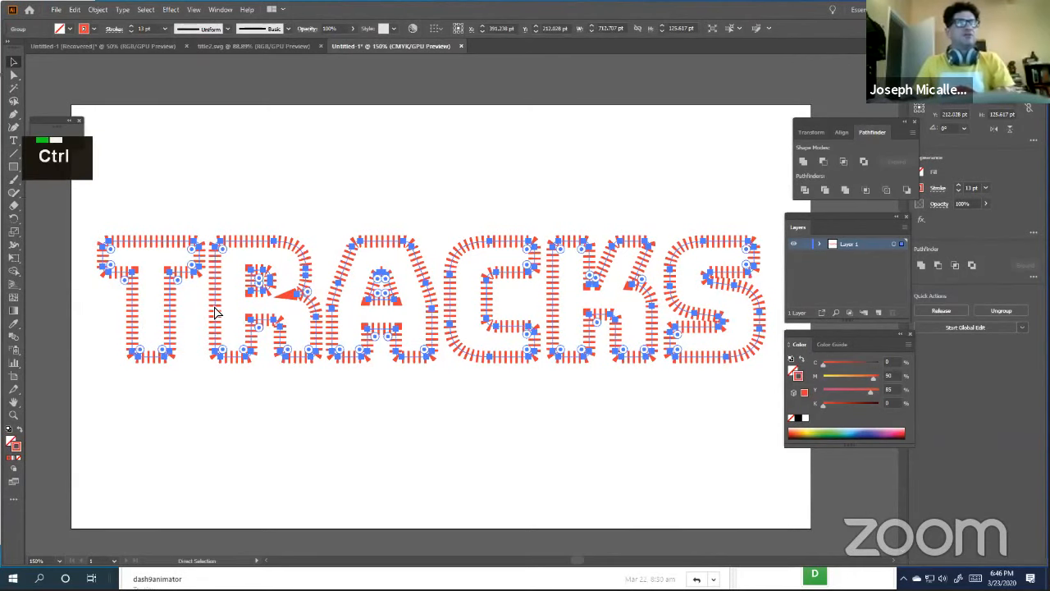
key(ctrl+v)
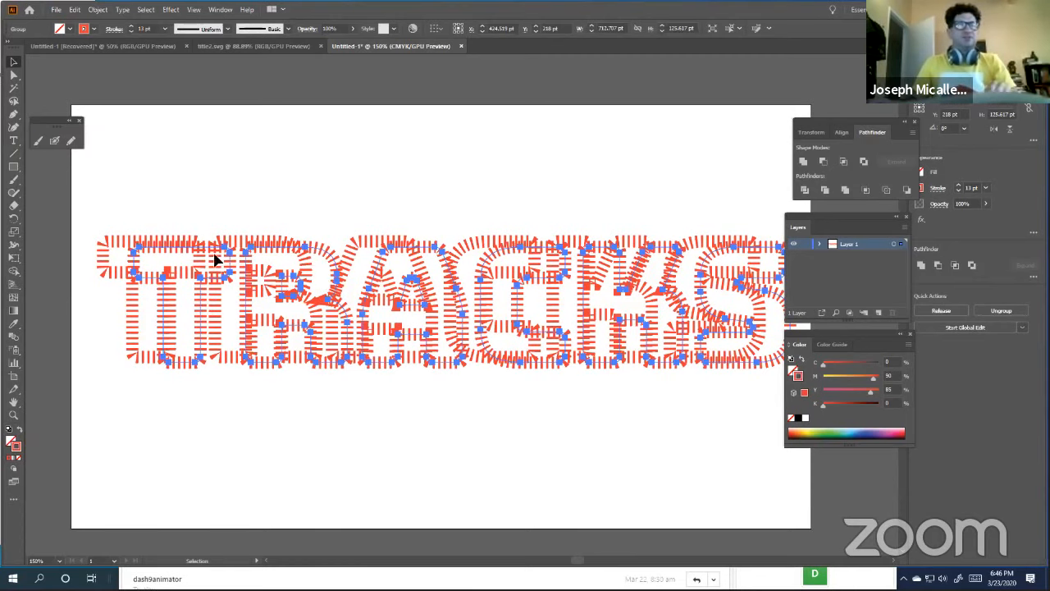
key(a)
key(Delete)
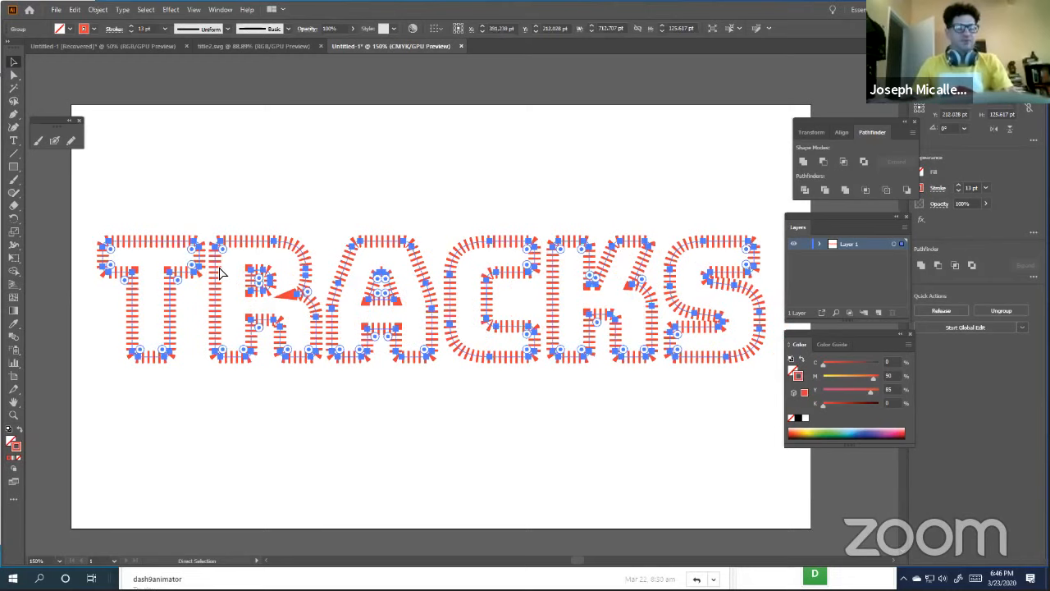
key(ctrl+f)
key(ctrl)
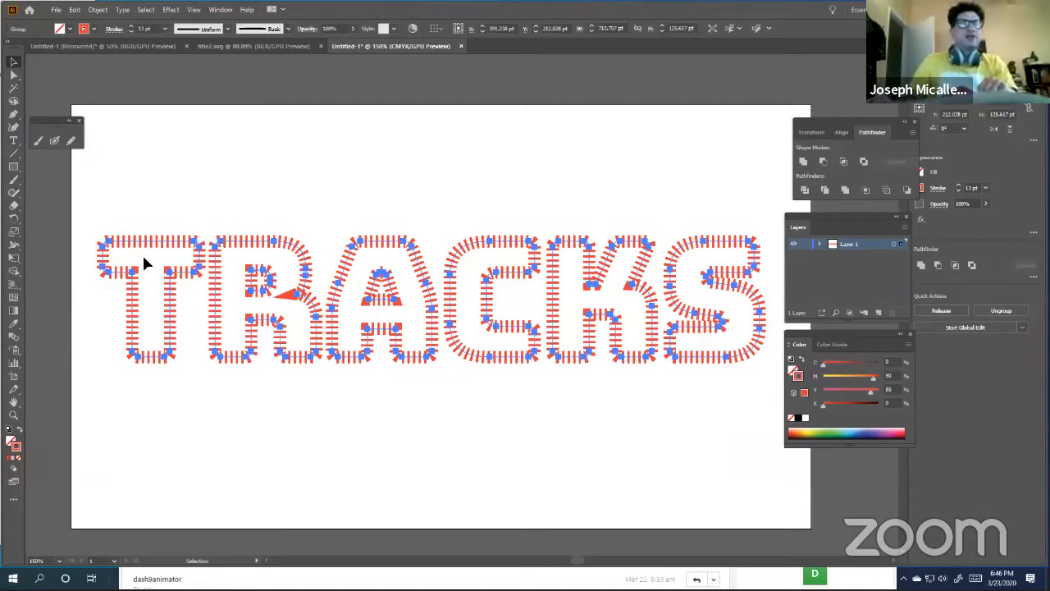
- Display the Stroke panel, place it above the lettering and expand it to its full options
click(220, 10)
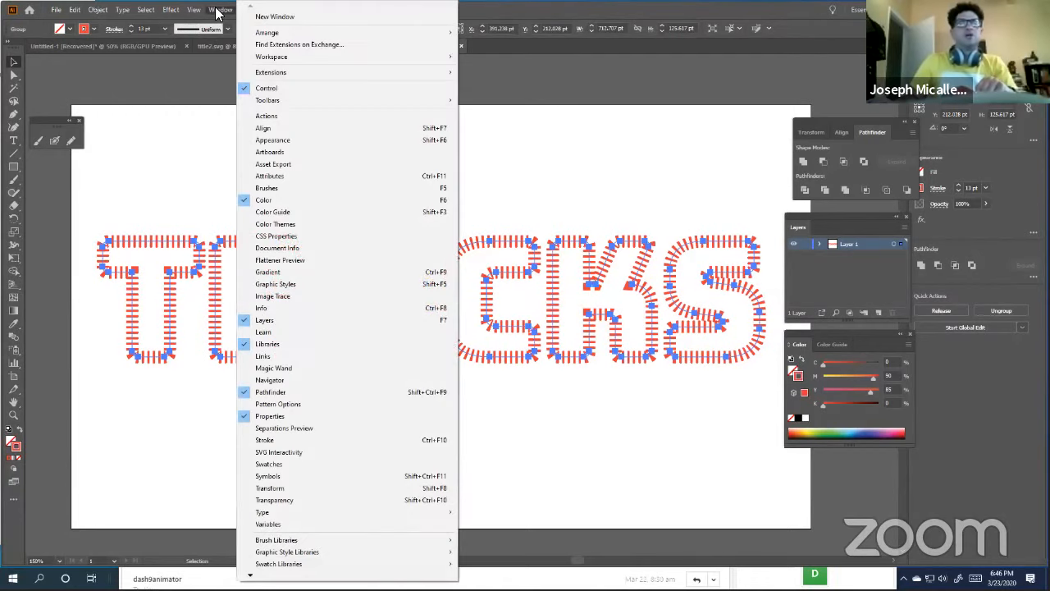
click(304, 439)
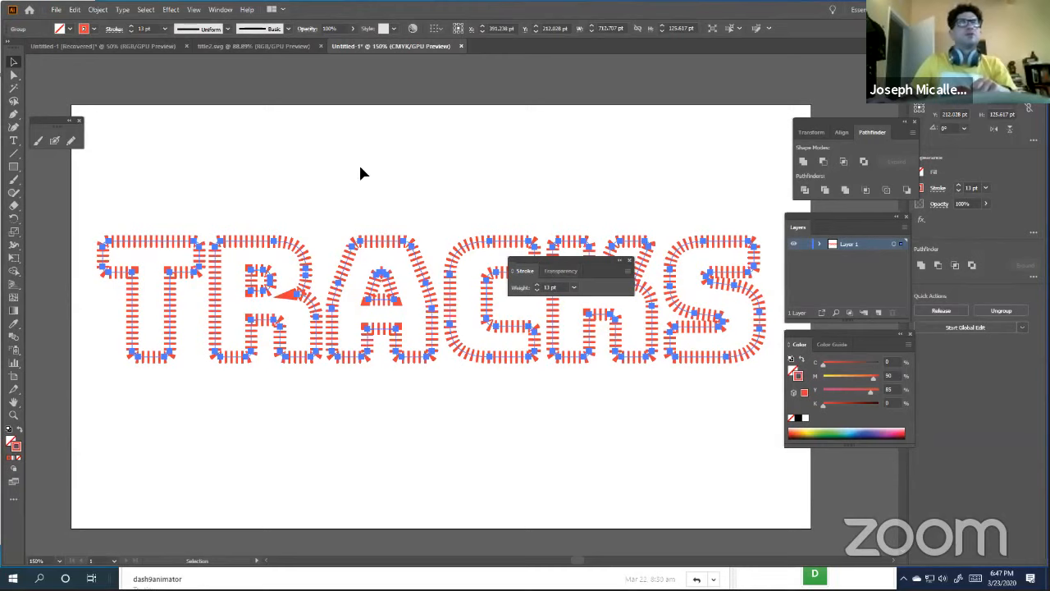
click(114, 29)
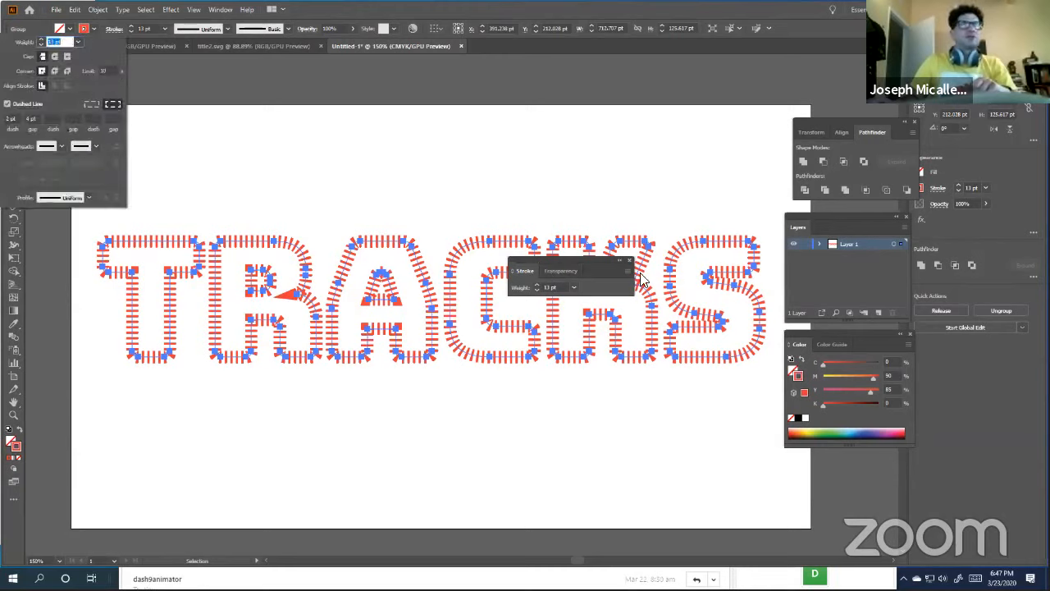
click(556, 258)
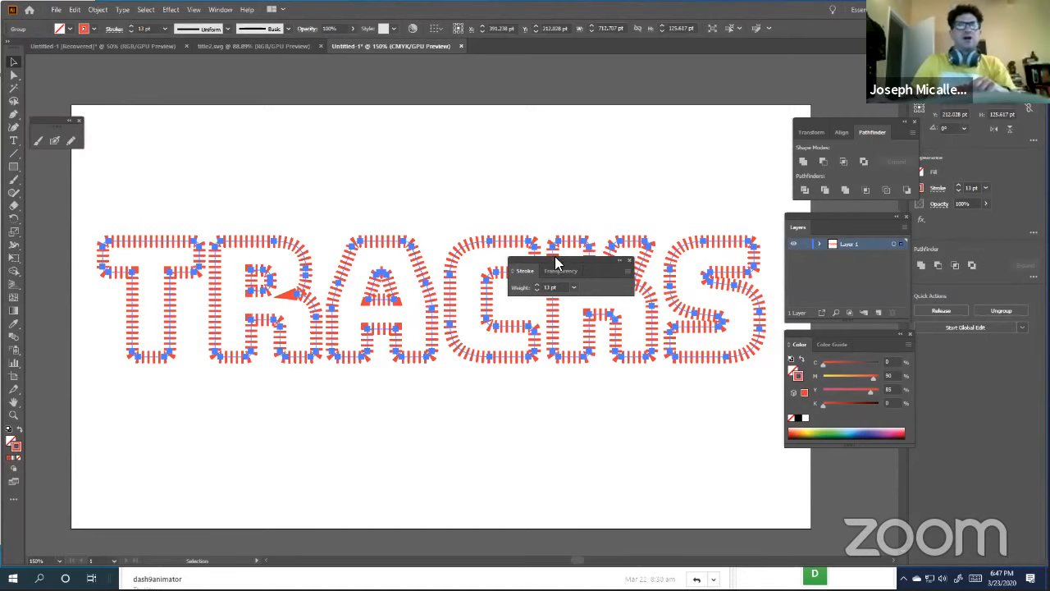
mouse_move(554, 256)
mouse_down()
mouse_move(656, 178)
mouse_move(627, 95)
mouse_move(623, 106)
mouse_up()
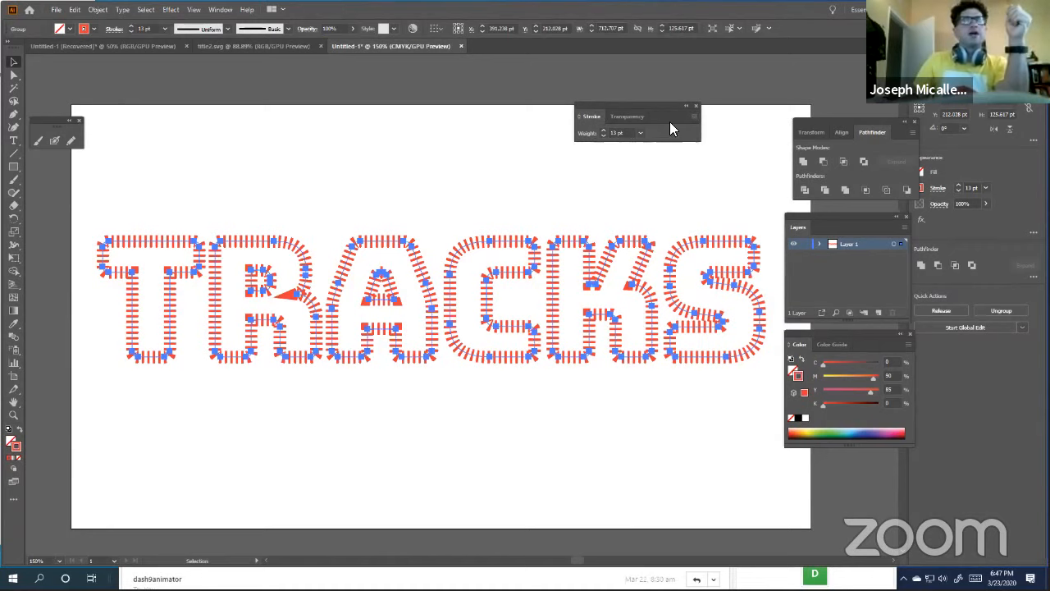
click(220, 10)
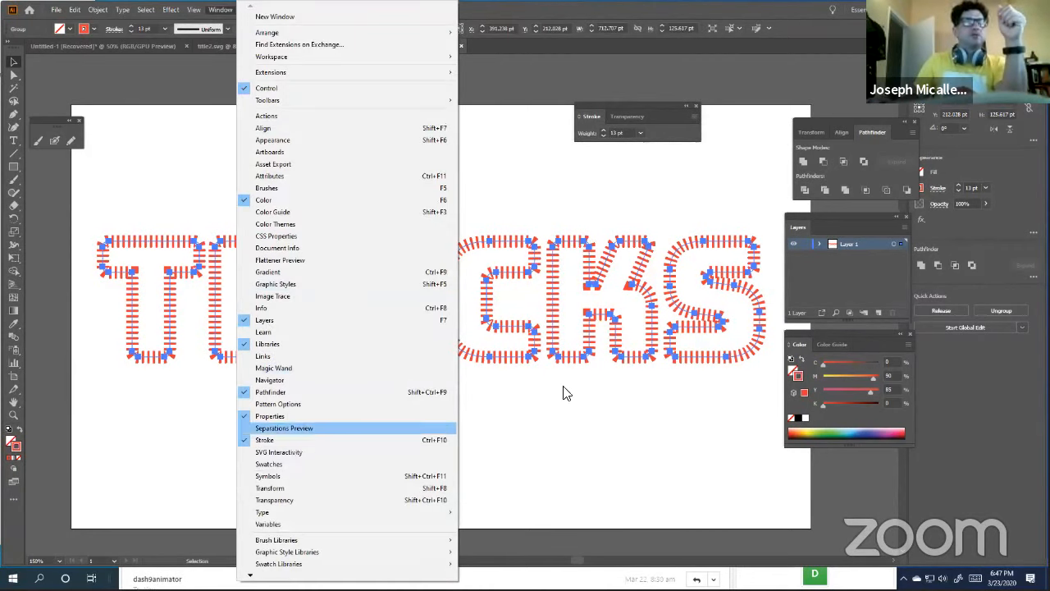
click(665, 115)
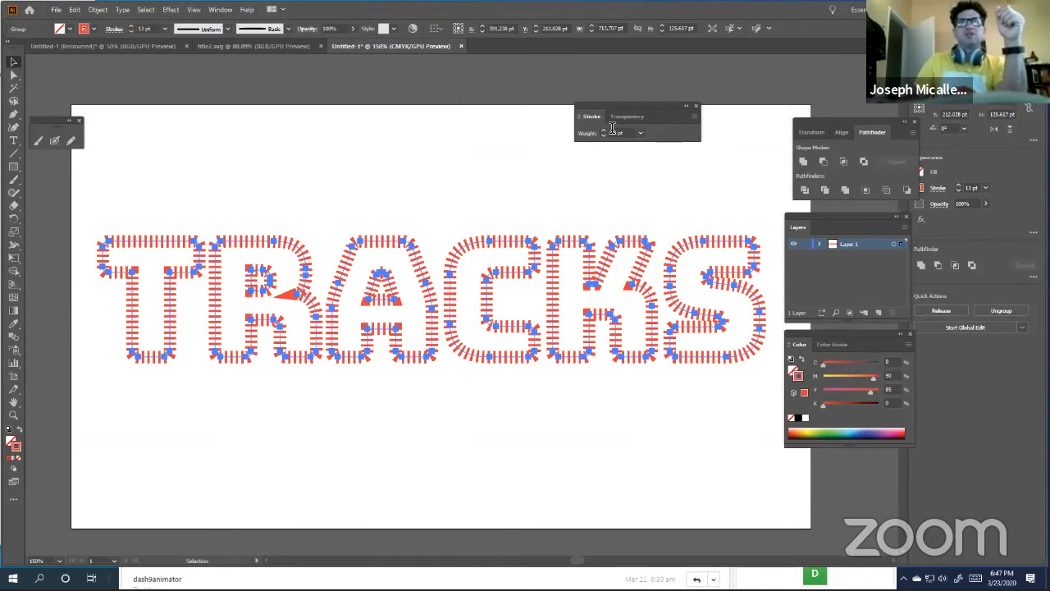
click(694, 115)
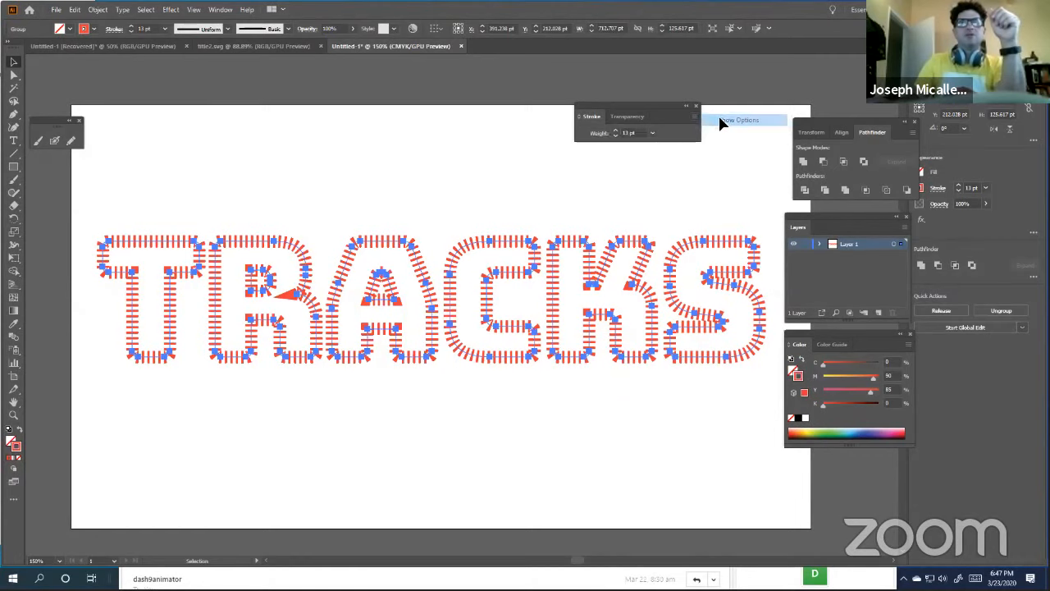
click(718, 119)
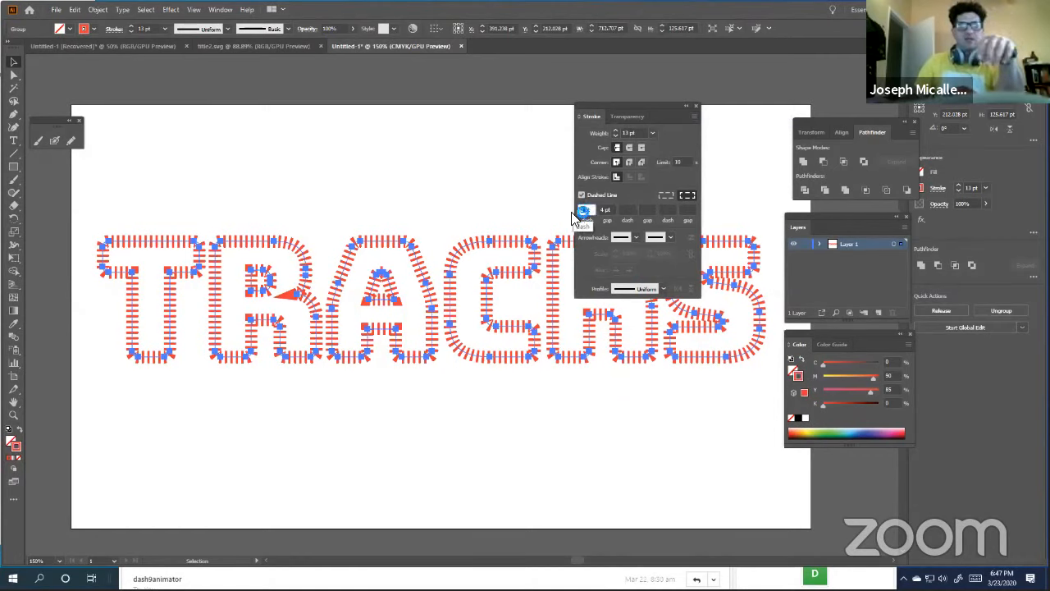
- Set the front TRACKS copy's dash and gap to 0 pt and reduce its stroke weight to 6 pt
text(0)
click(606, 210)
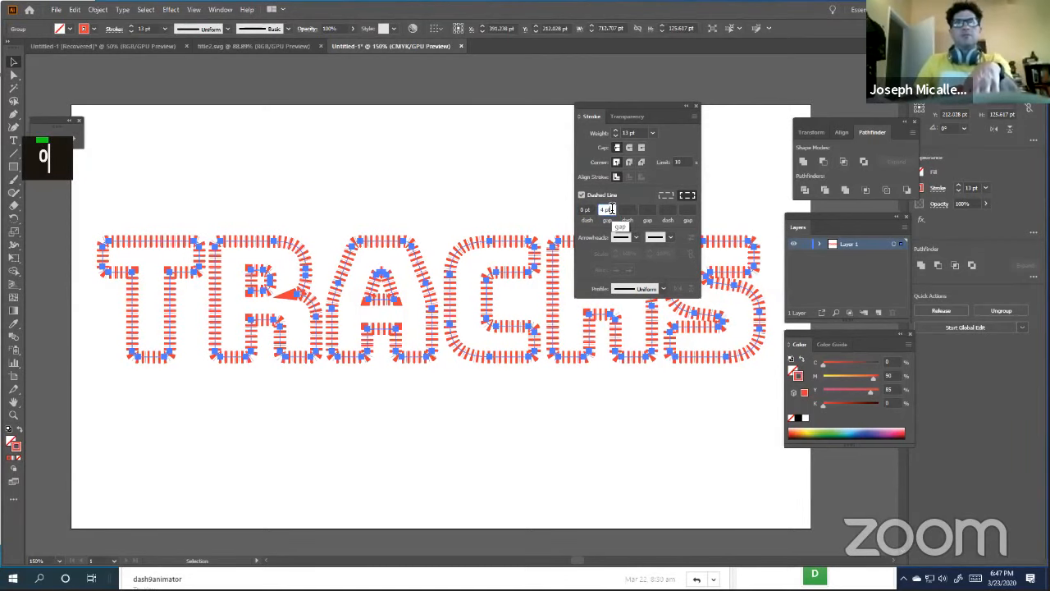
text(0)
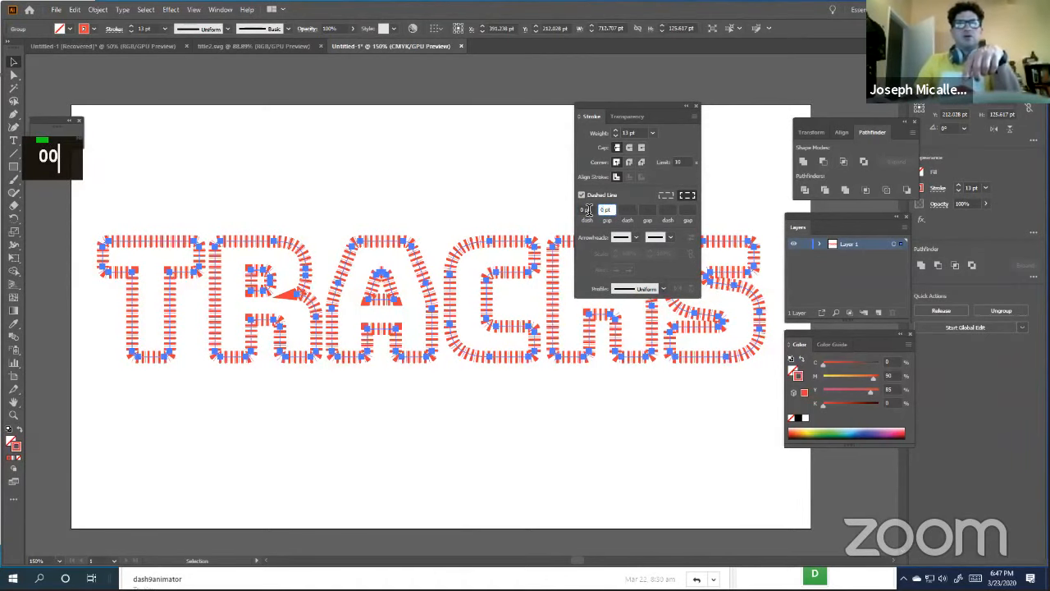
click(588, 210)
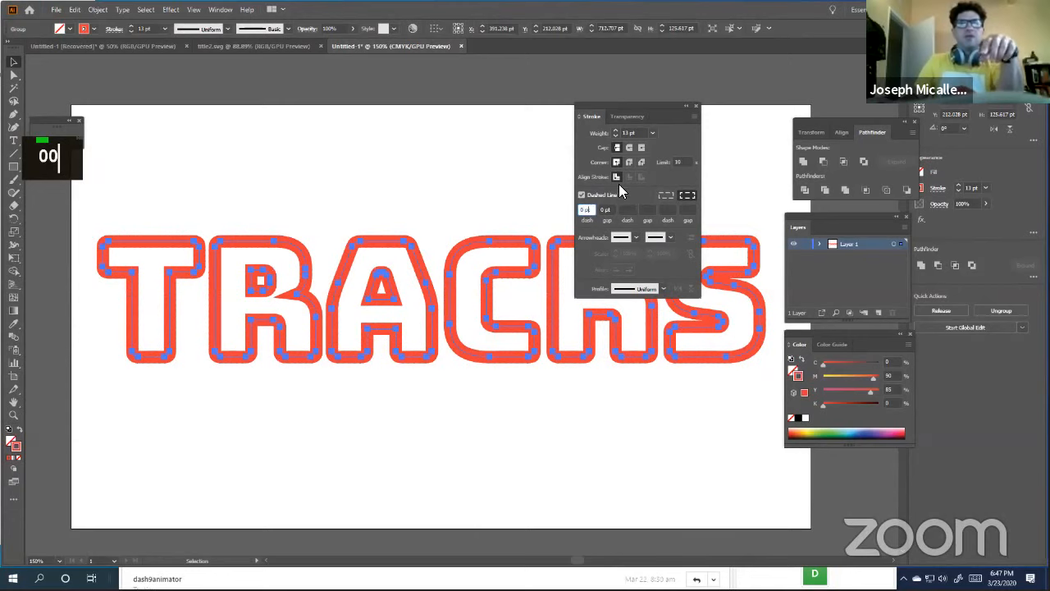
double_click(613, 133)
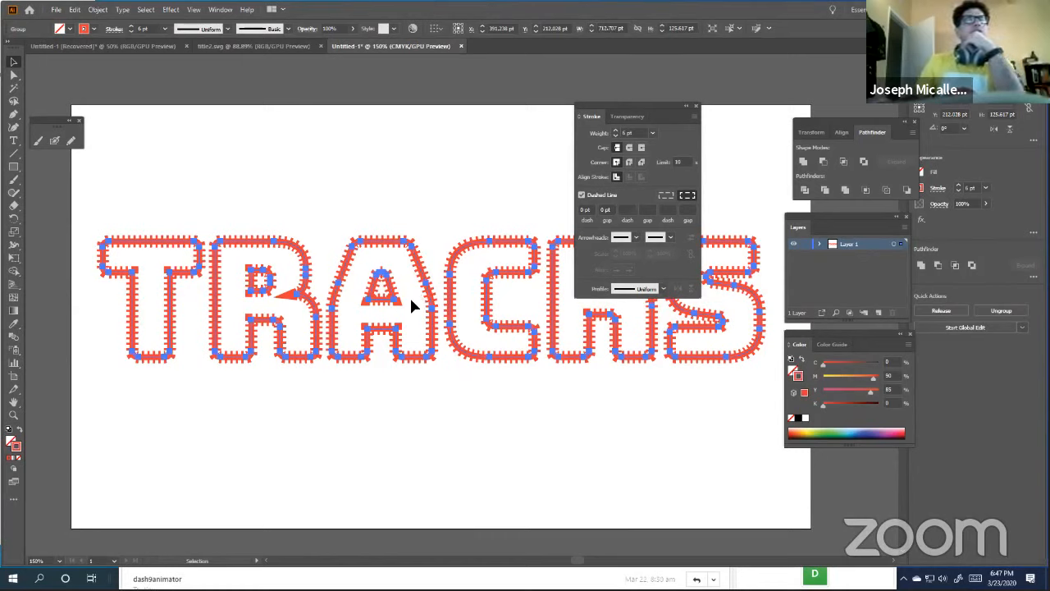
- Set the corner style of the front TRACKS stroke to round join
key(ctrl+space)
click(301, 298)
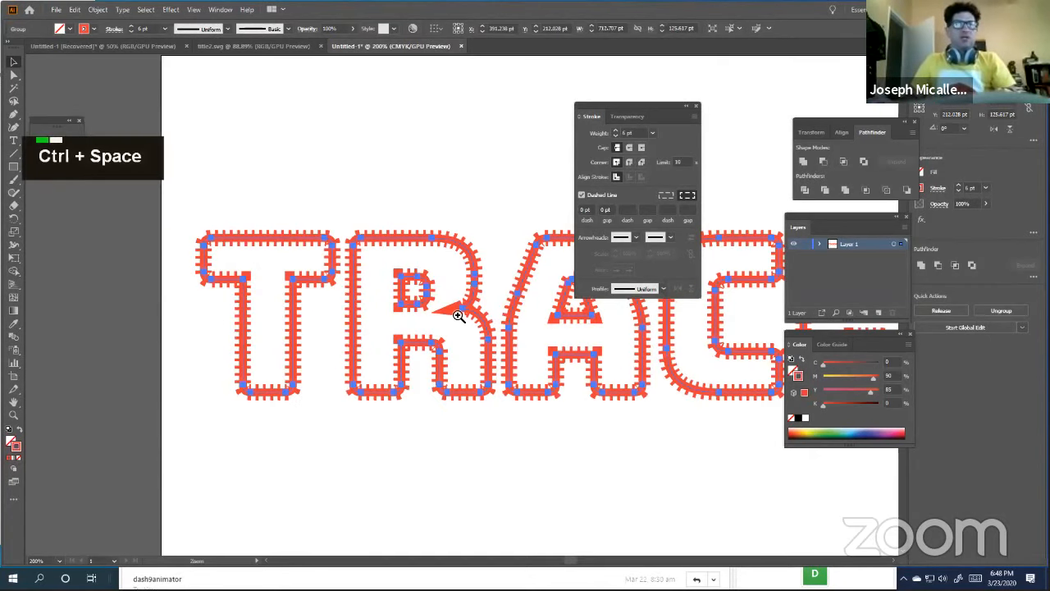
click(478, 294)
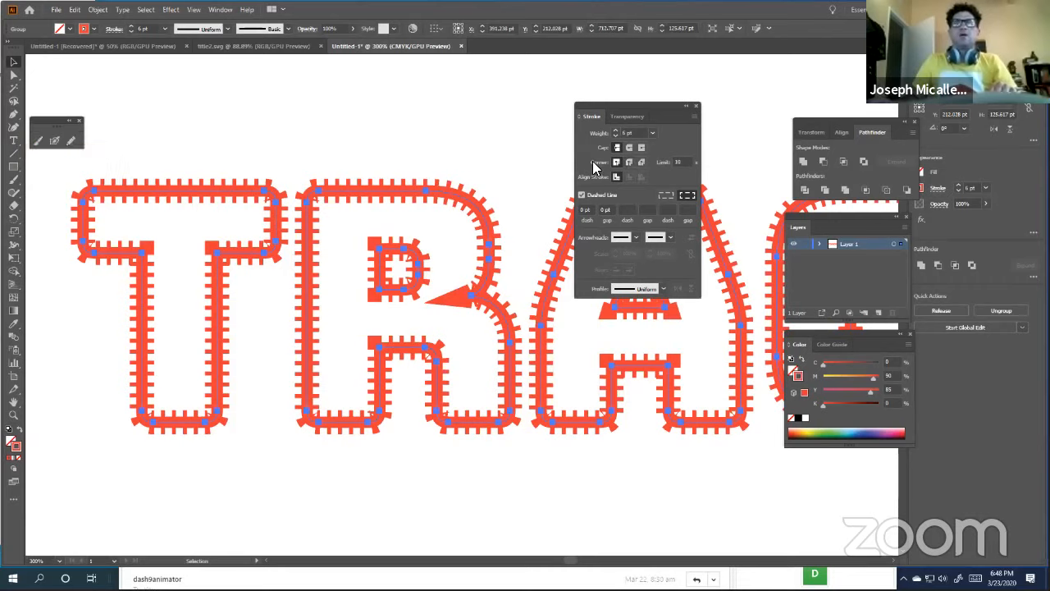
click(626, 162)
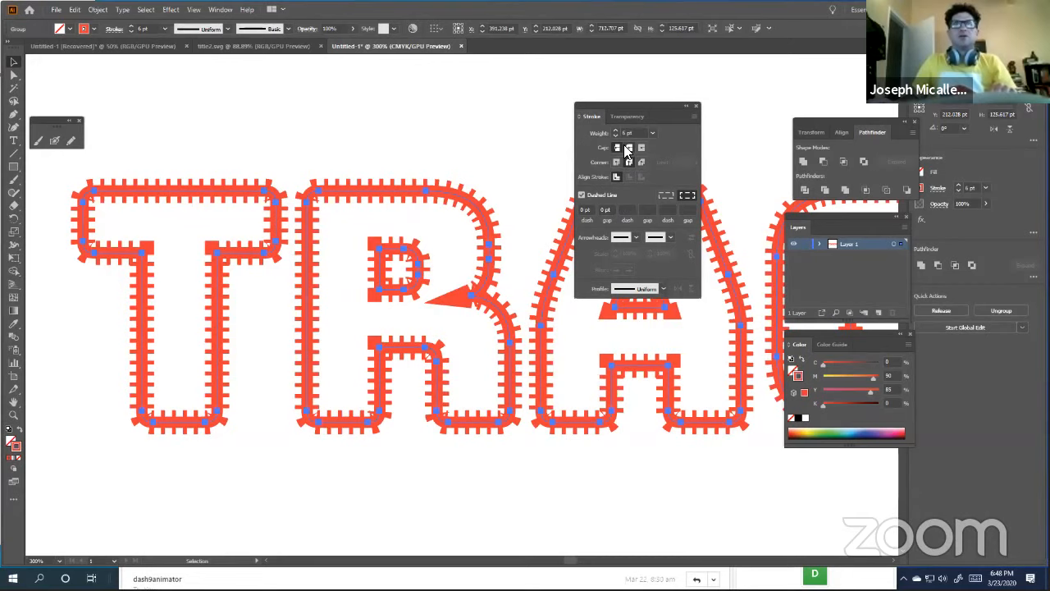
- Give the front TRACKS copy's stroke a round cap and miter join corners with a limit of 1
click(628, 149)
click(615, 158)
click(616, 149)
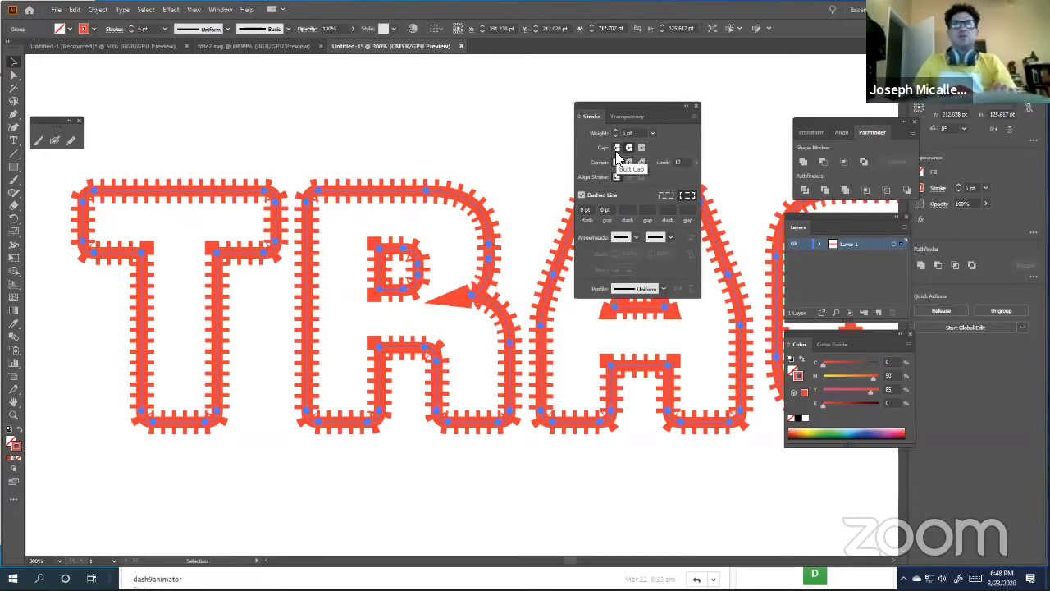
click(676, 160)
text(1)
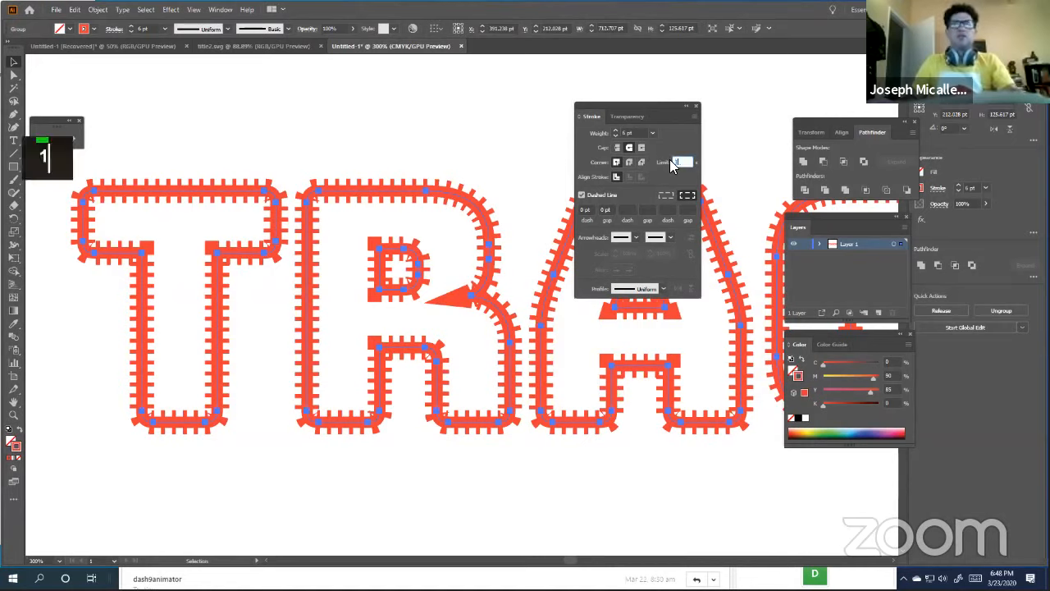
click(668, 179)
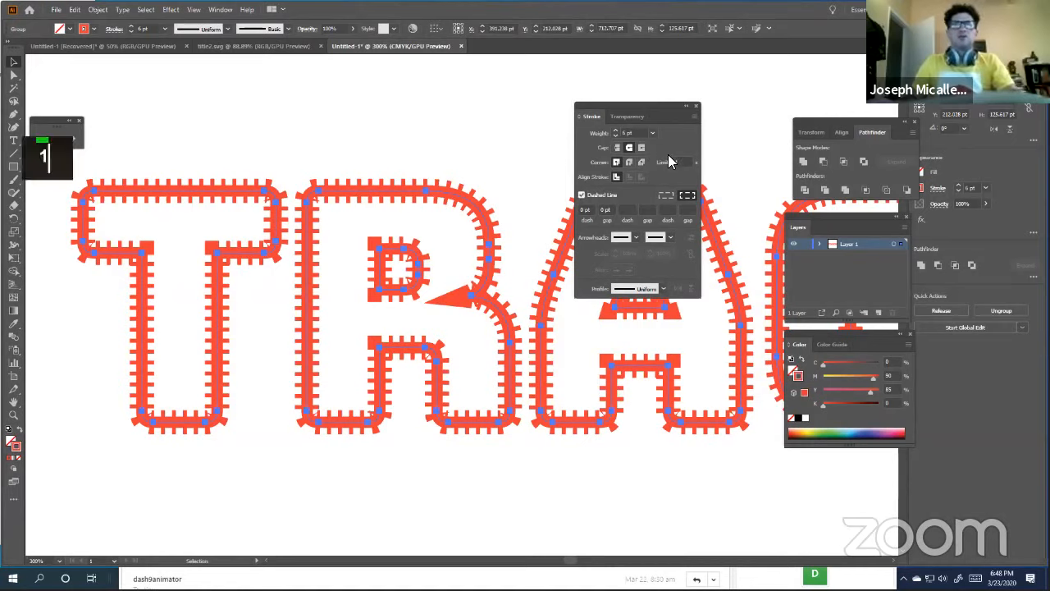
click(681, 162)
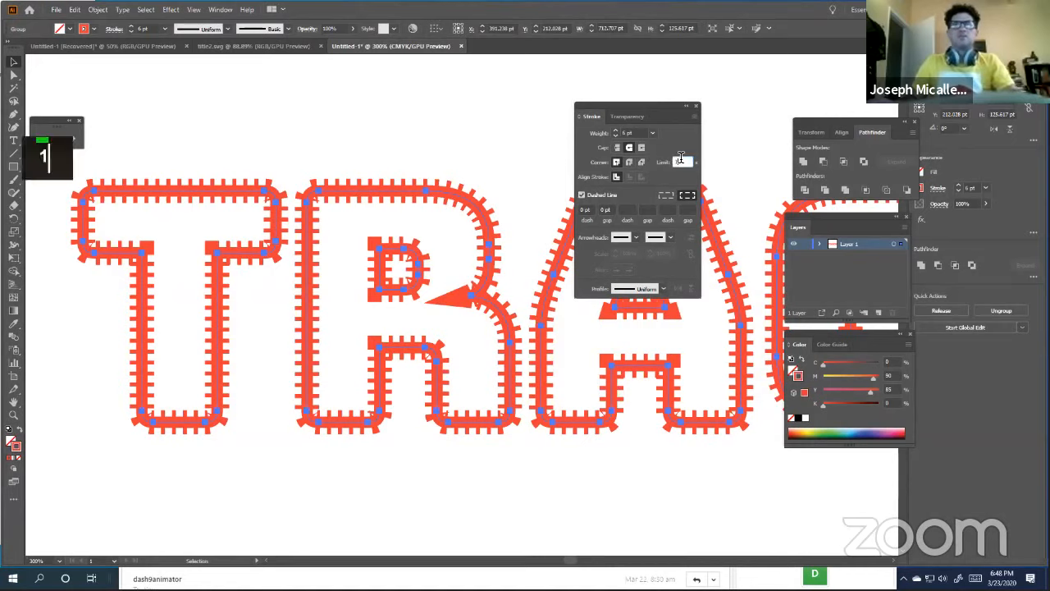
- Set the front TRACKS copy's stroke weight to 5 pt
double_click(613, 129)
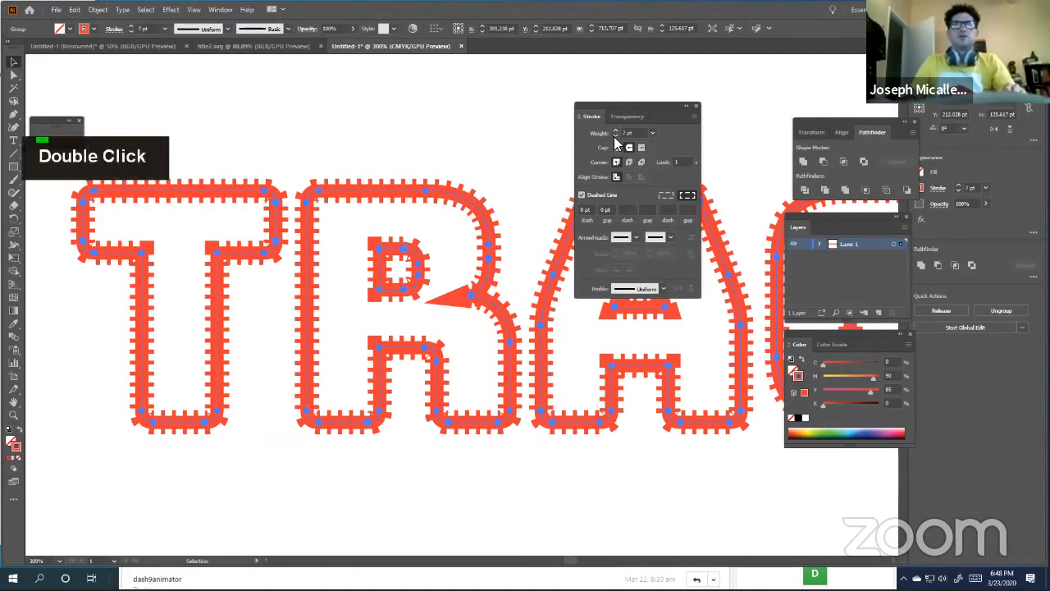
click(615, 135)
click(616, 135)
click(615, 135)
click(615, 135)
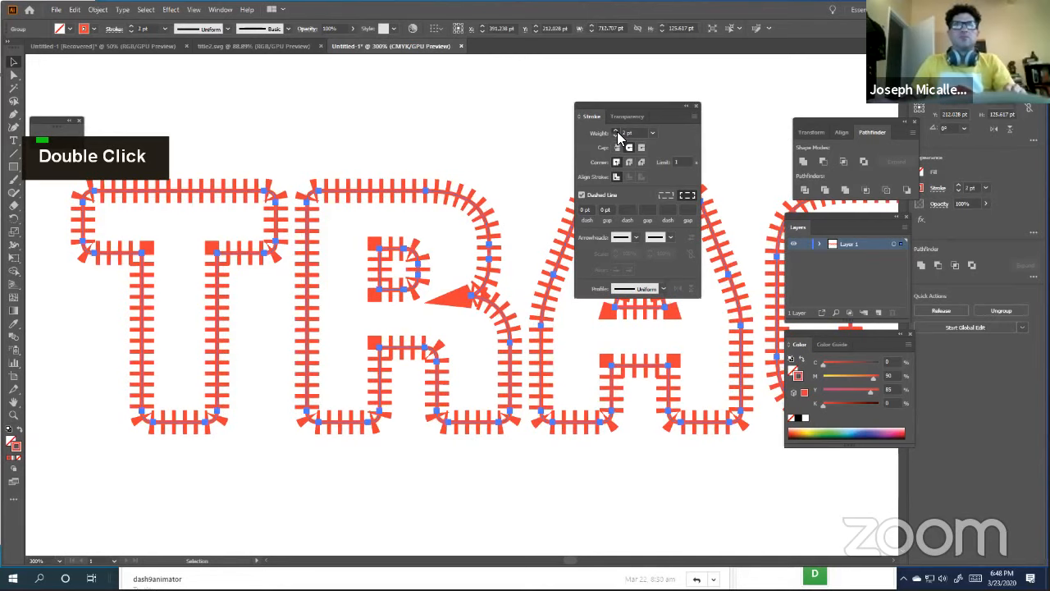
click(616, 131)
click(616, 130)
click(616, 130)
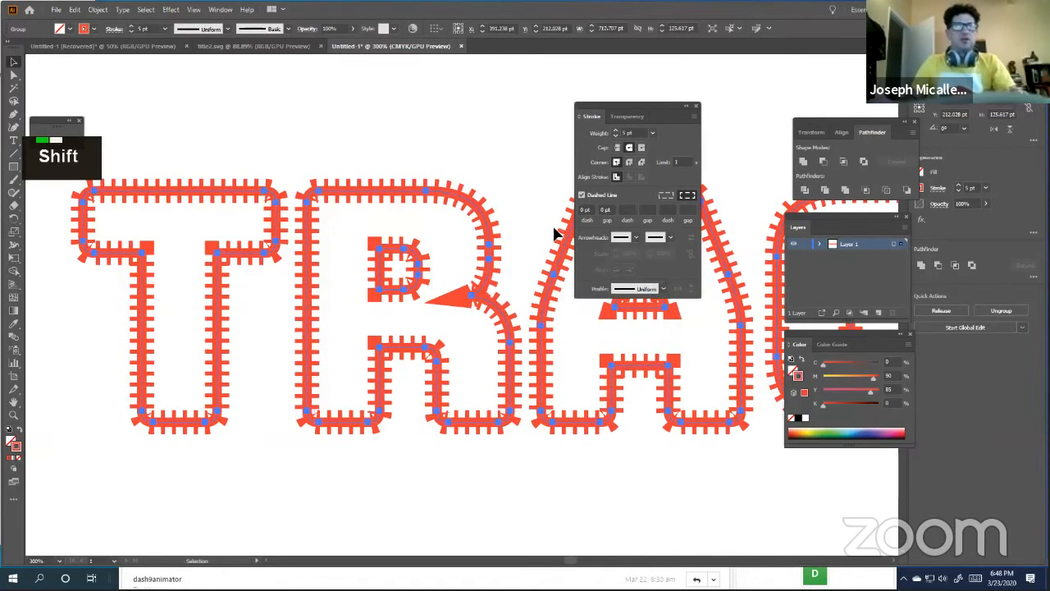
- Cut the front TRACKS copy and change the remaining dashed letters to bevel join corners, keeping the butt cap
key(ctrl+x)
ctrl+click(502, 319)
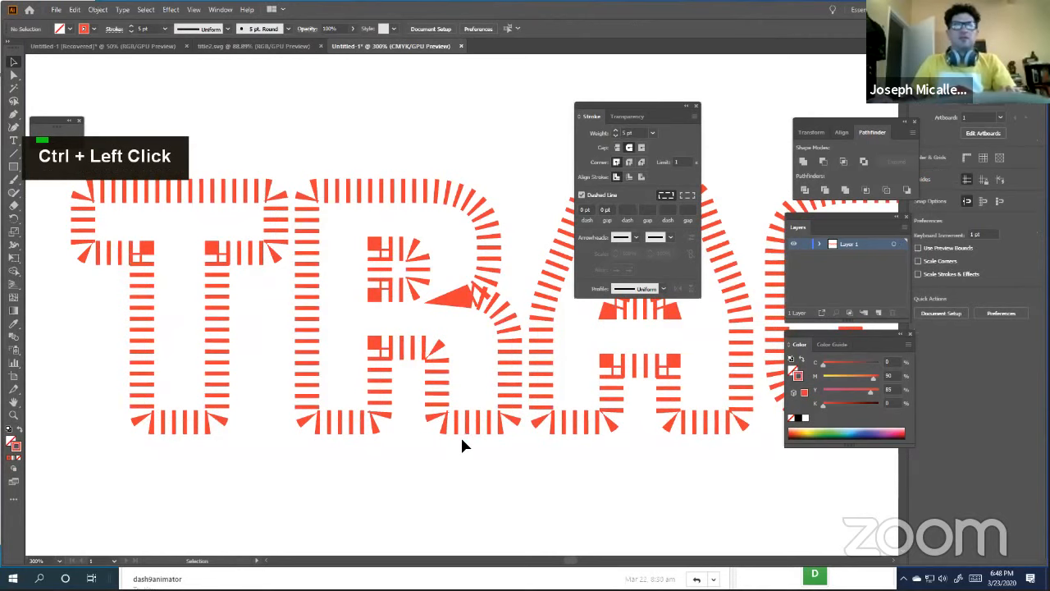
double_click(128, 122)
drag(129, 121, 431, 499)
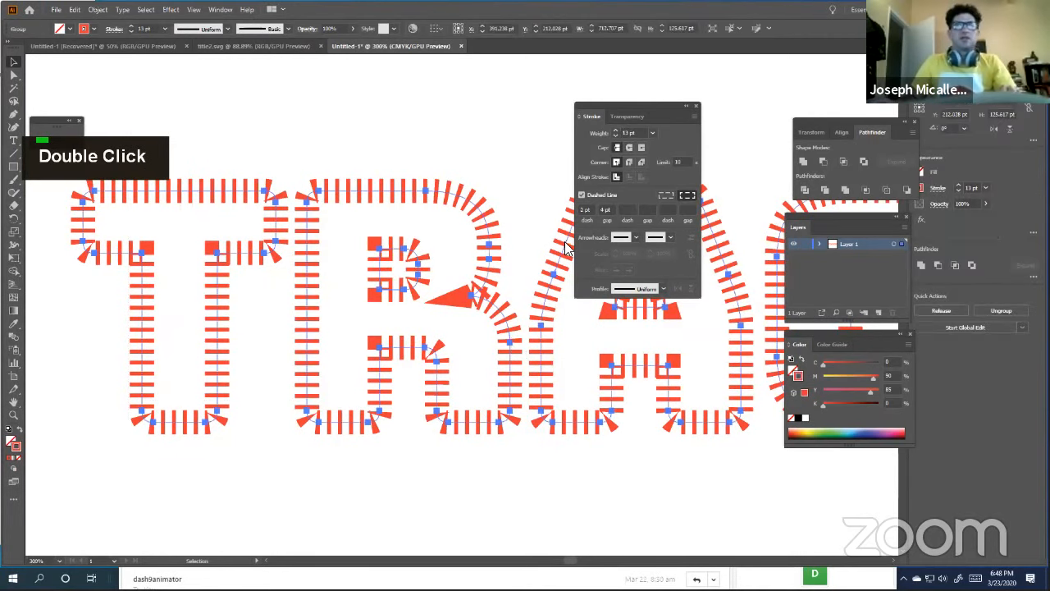
click(628, 148)
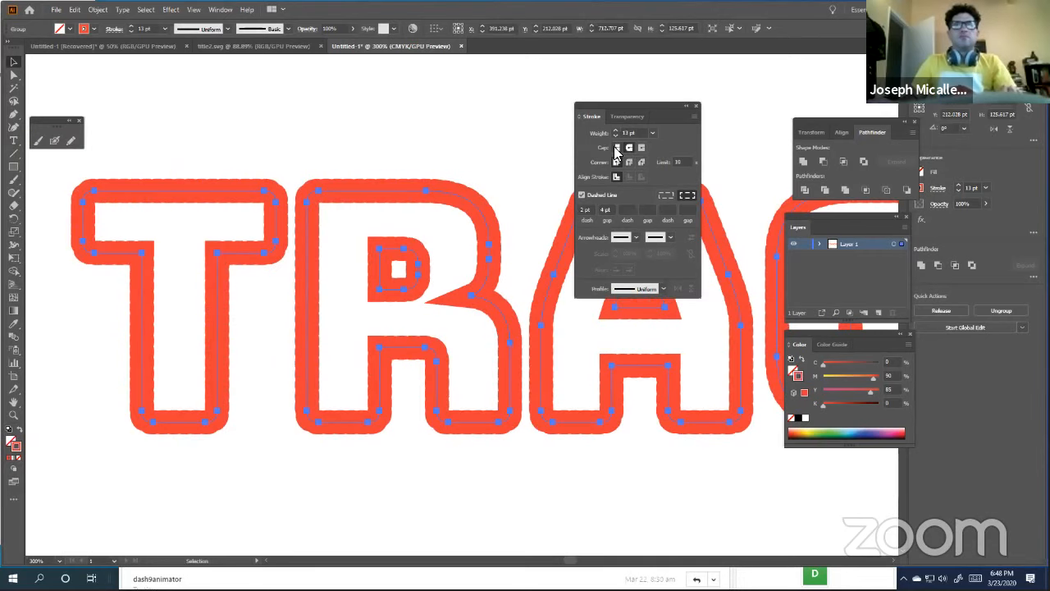
click(629, 161)
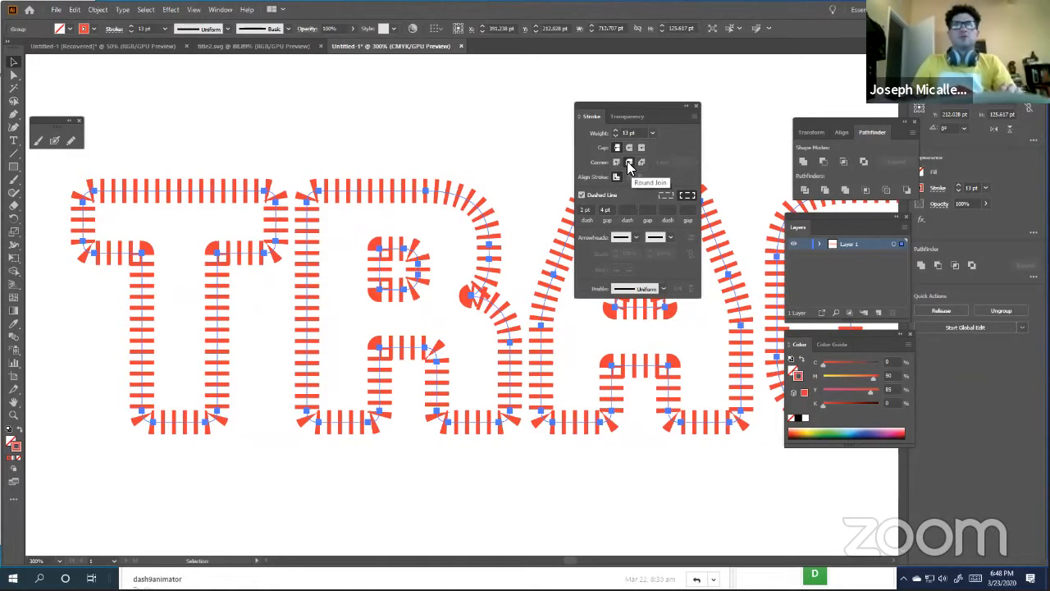
click(629, 164)
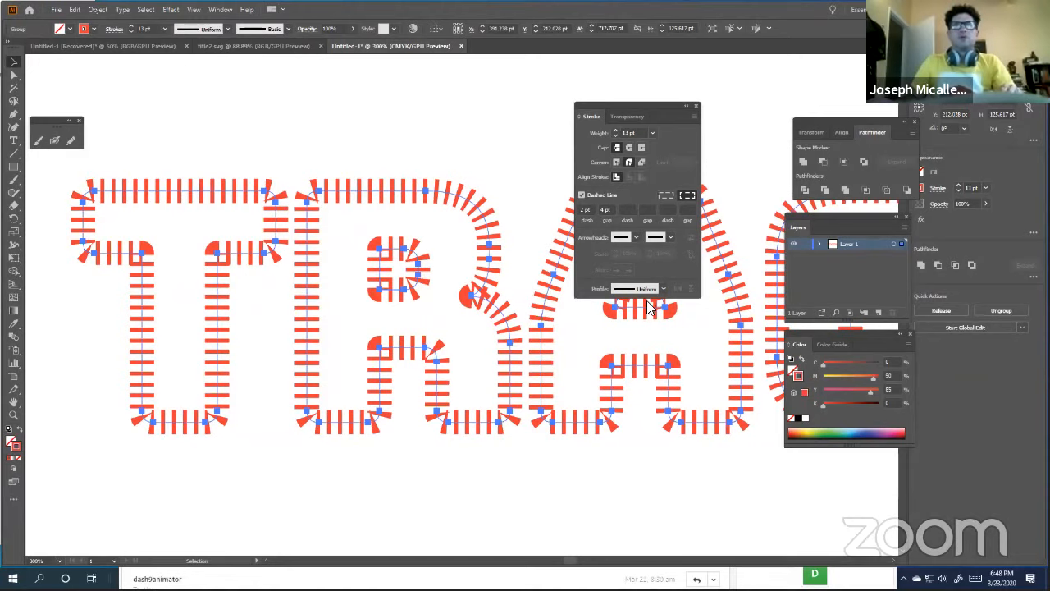
click(640, 162)
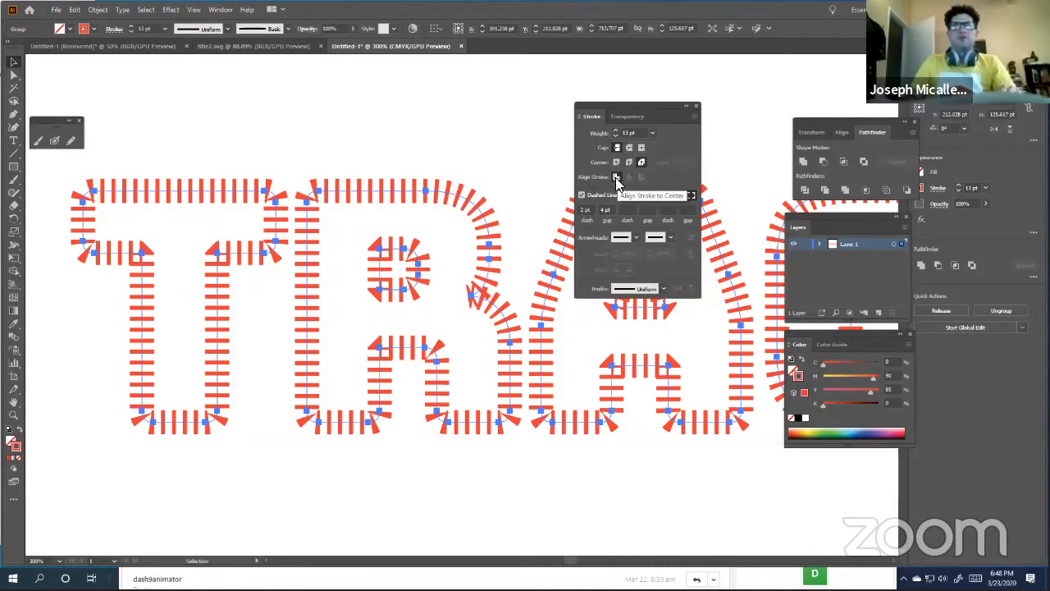
- Paste the solid TRACKS copy back in front of the dashed letters and cut it out again
key(ctrl)
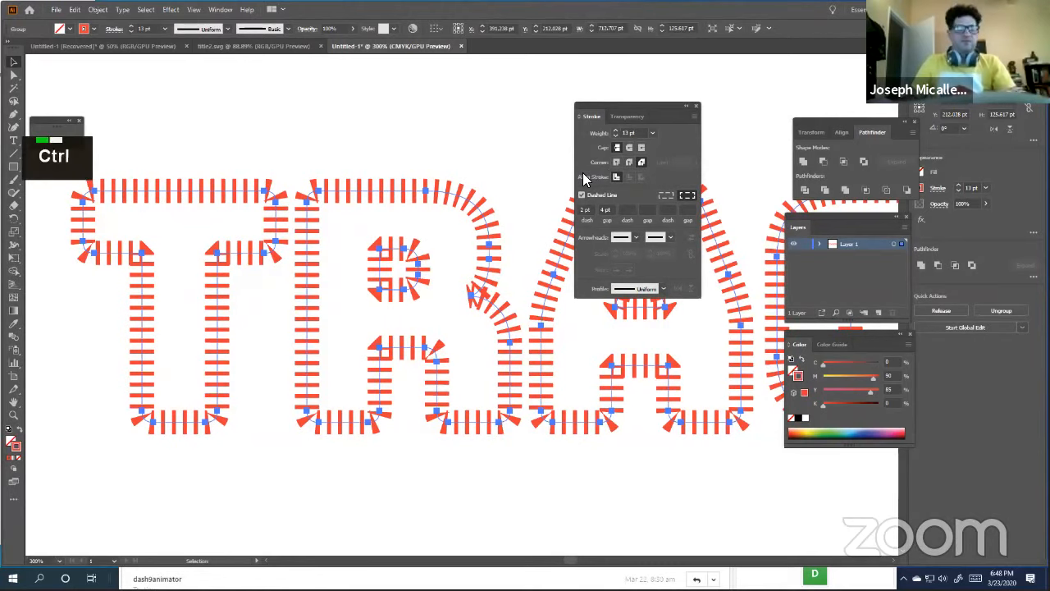
key(ctrl+f)
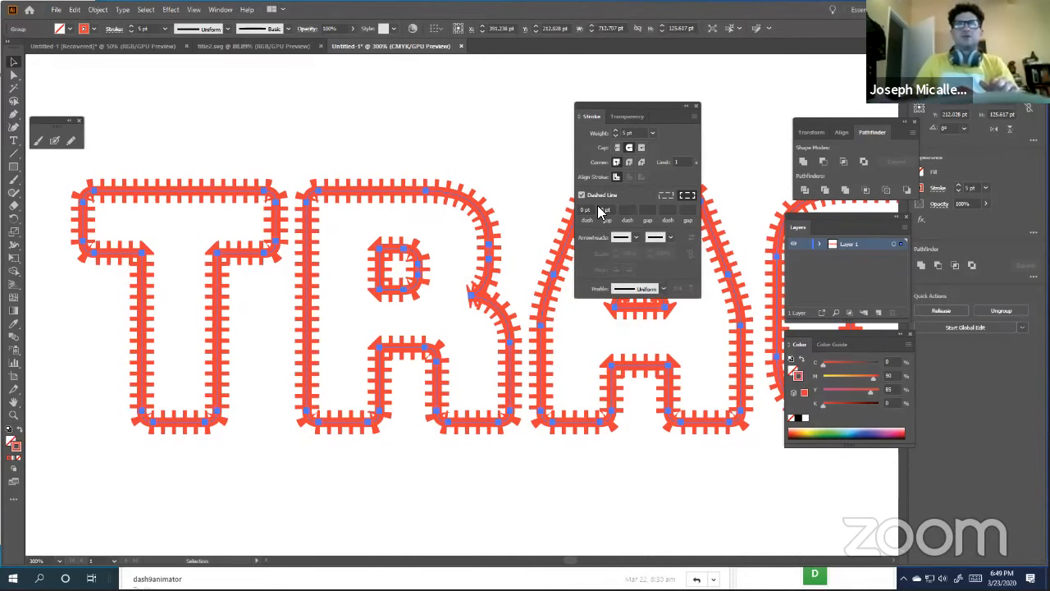
key(ctrl+x)
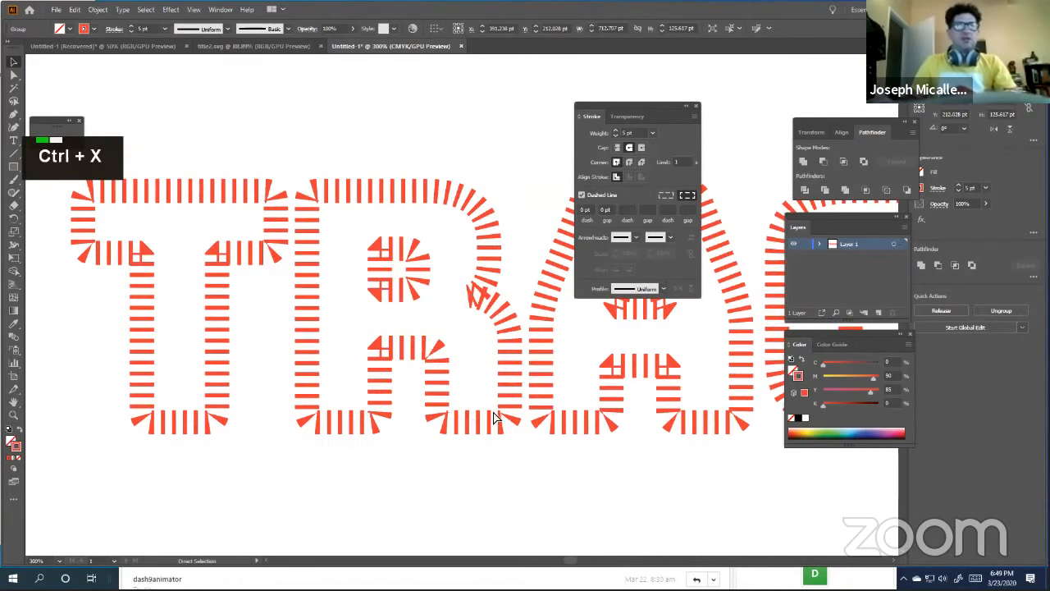
- Select the dashed TRACKS letters and set their gap to 6 pt
drag(548, 482, 448, 361)
click(604, 208)
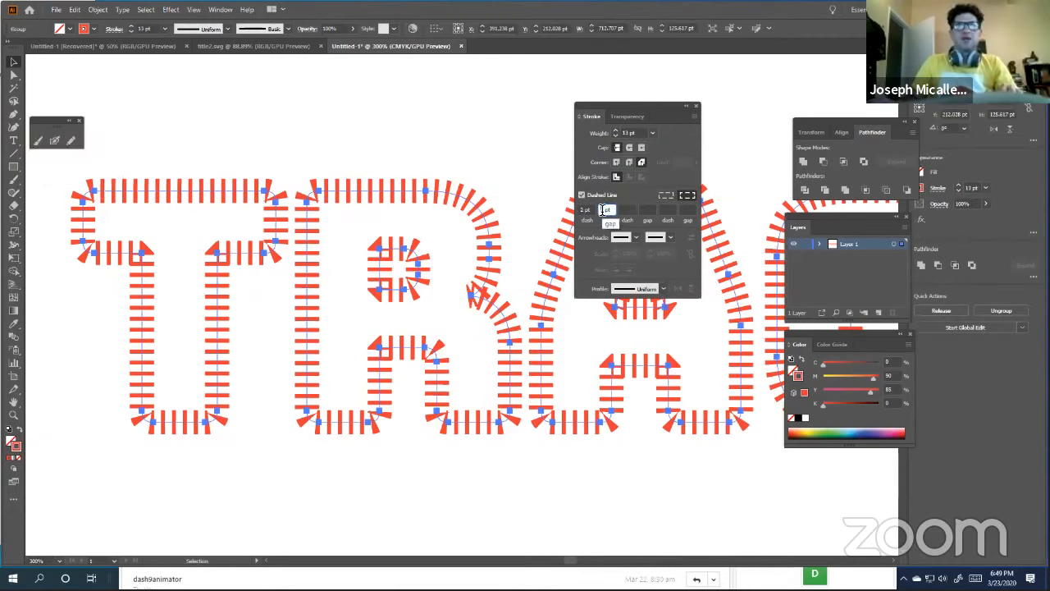
text(6)
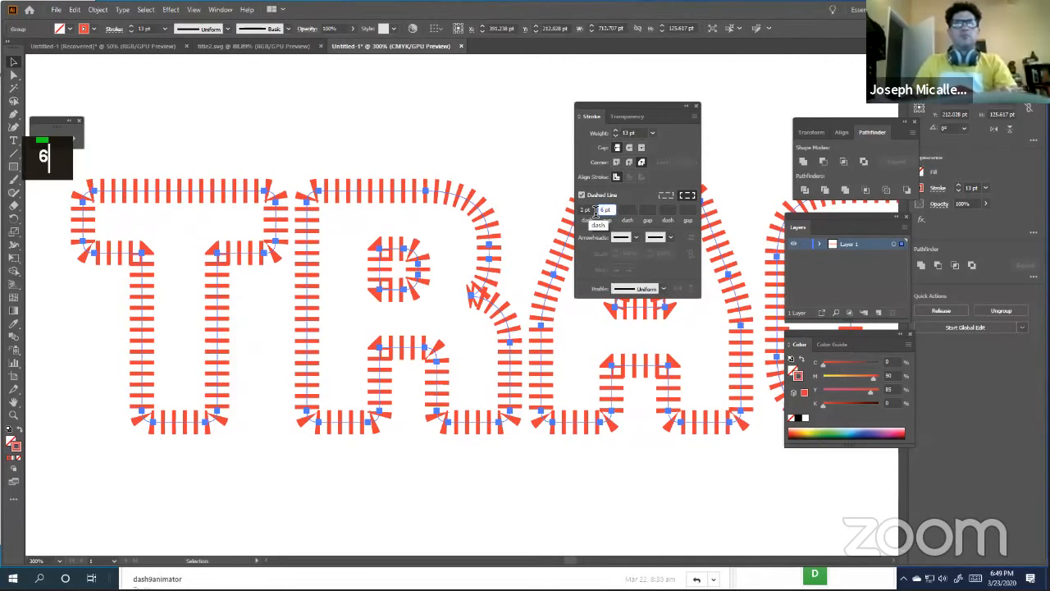
click(588, 210)
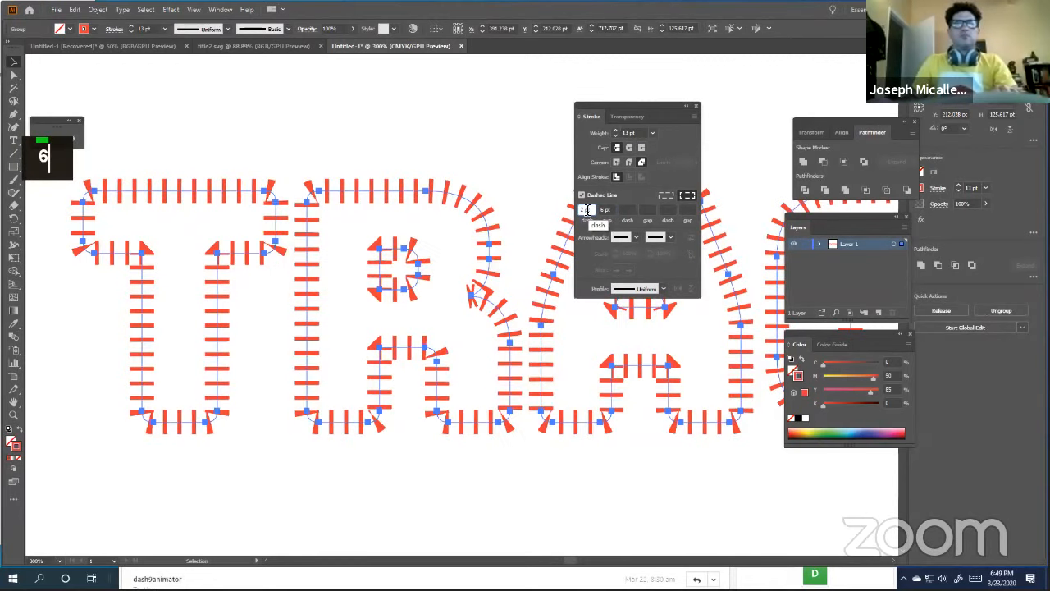
- Set the dashed letters' stroke to a round cap and miter join corners with a limit of 1
click(628, 148)
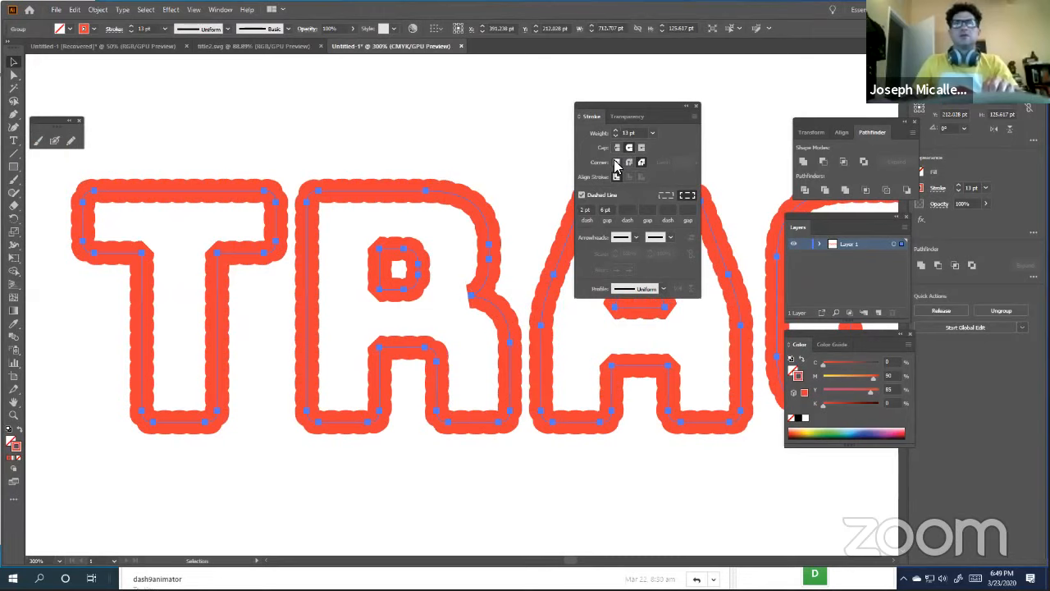
click(679, 161)
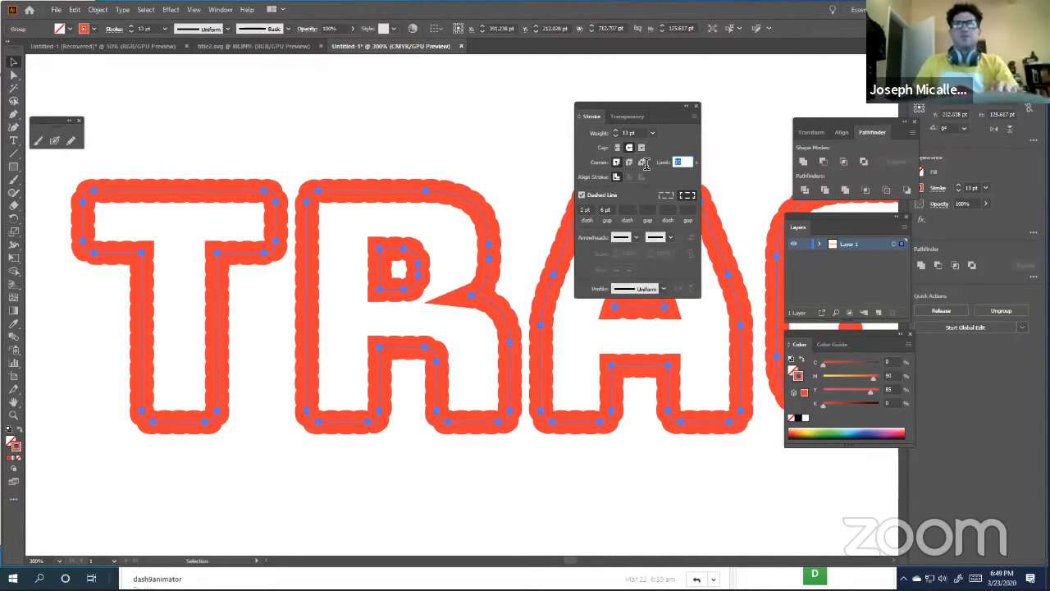
text(1)
key(Return)
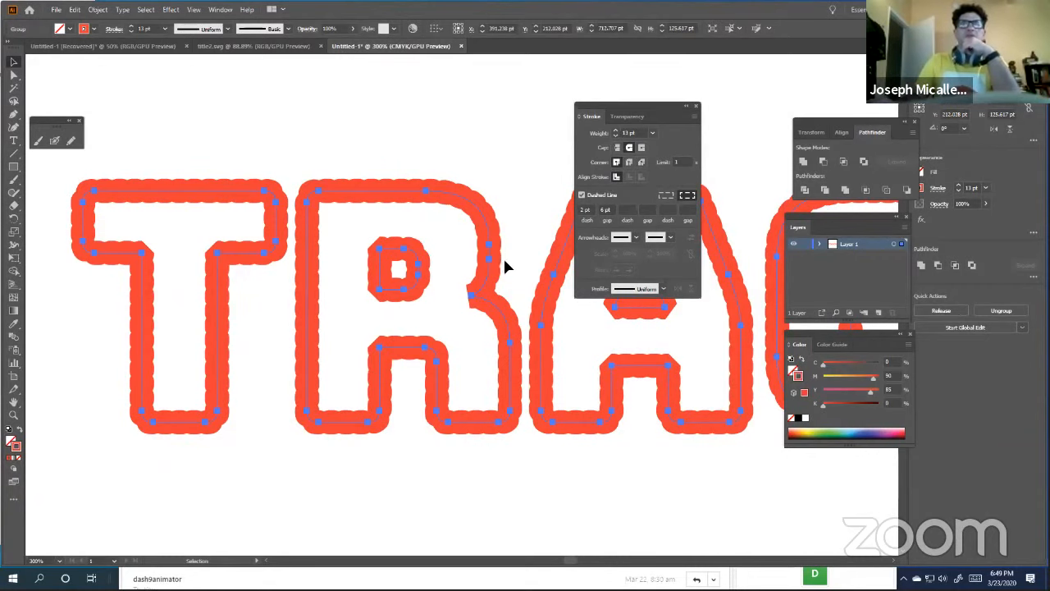
- Set the dashed letters' gap to 4 pt and try butt, round and projecting caps on the stroke
click(604, 210)
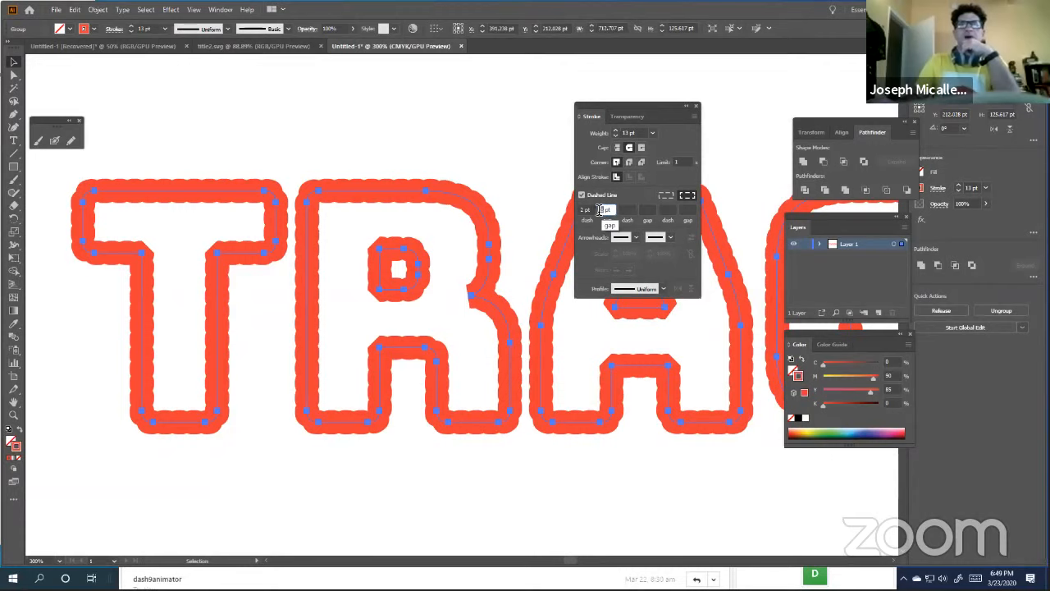
text(4)
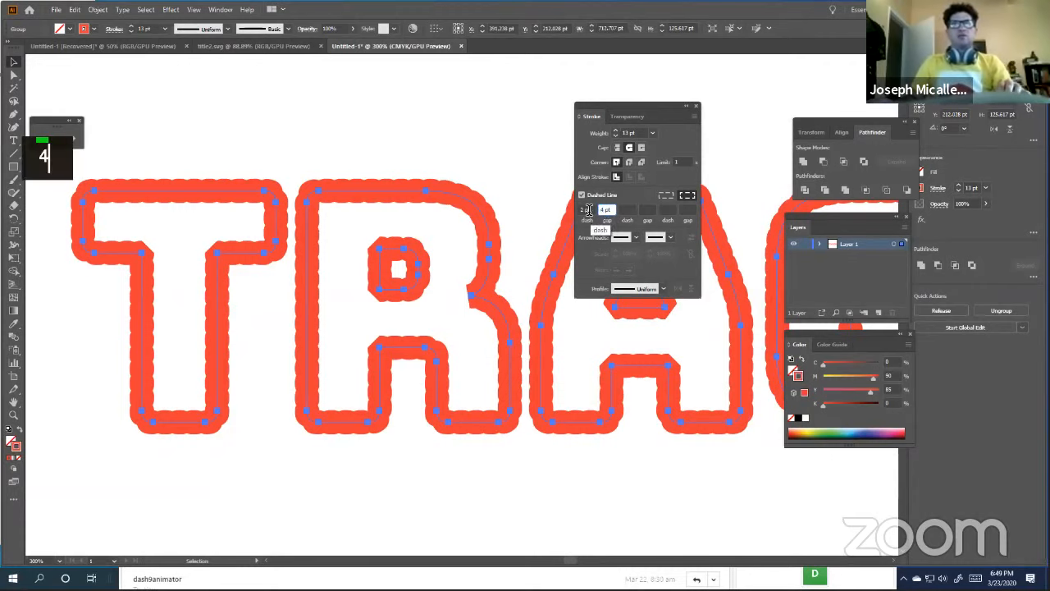
click(591, 210)
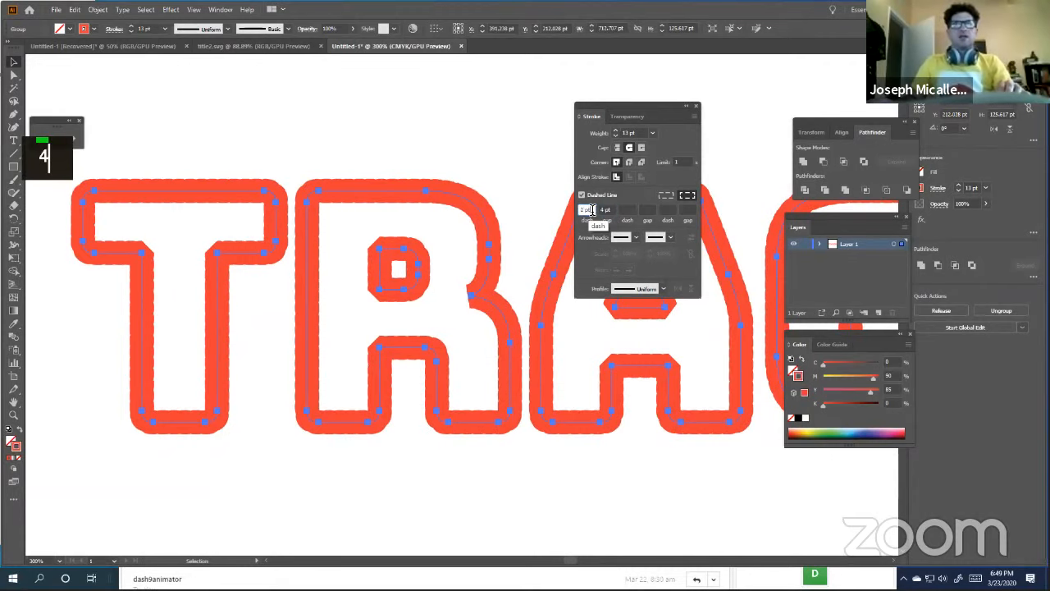
click(616, 147)
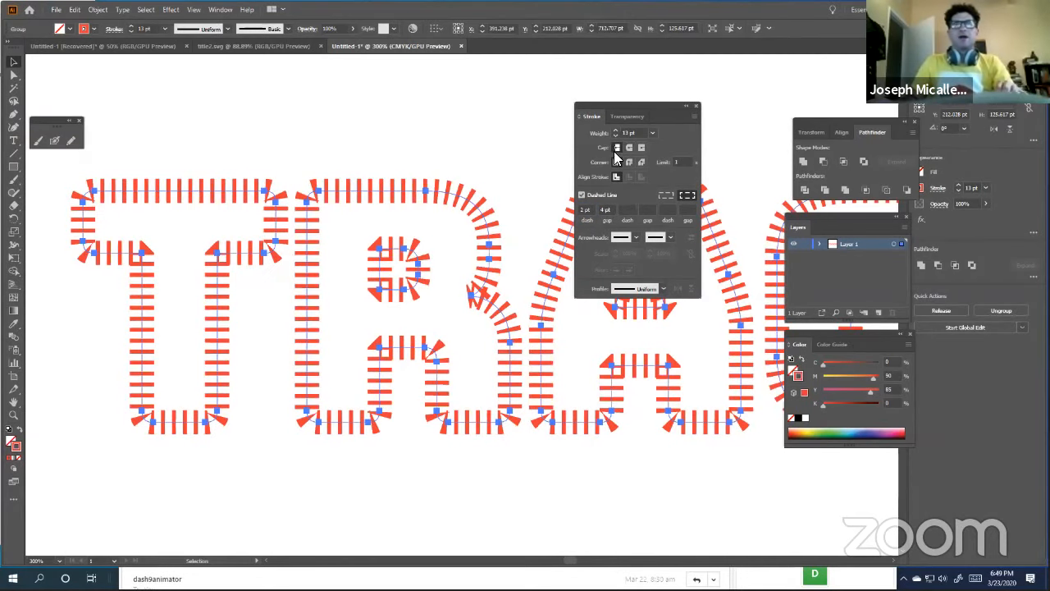
click(629, 148)
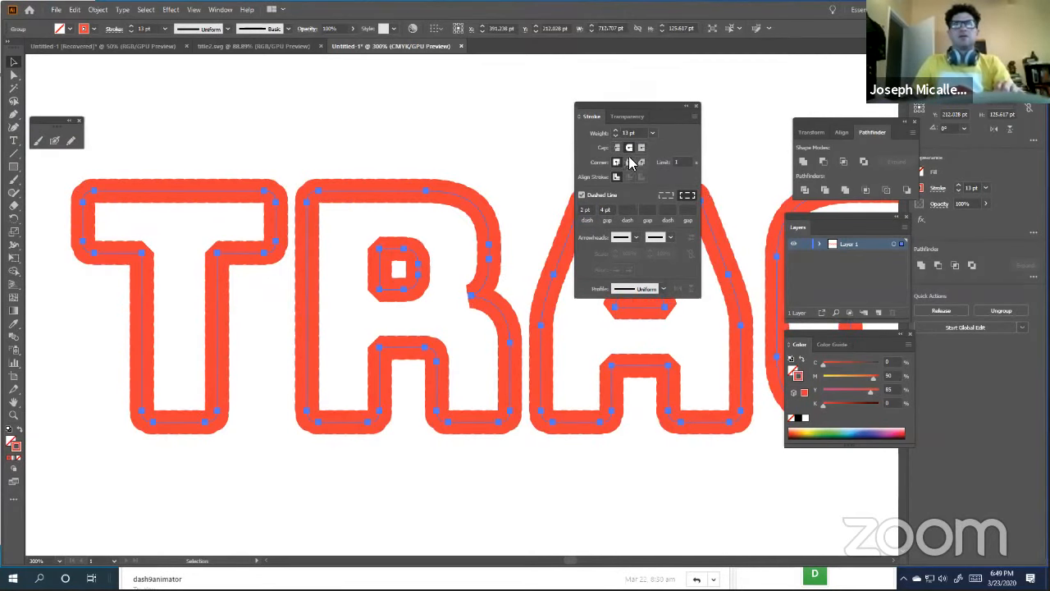
click(617, 161)
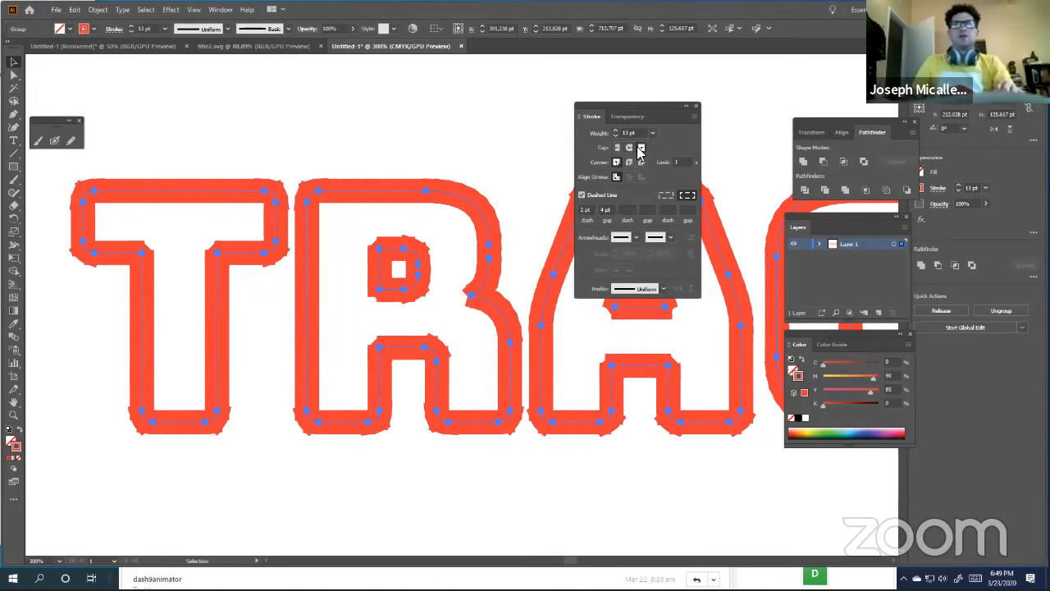
- Set the dashed letters' dash to 1 pt and give the stroke a butt cap with miter join corners
click(579, 211)
text(1)
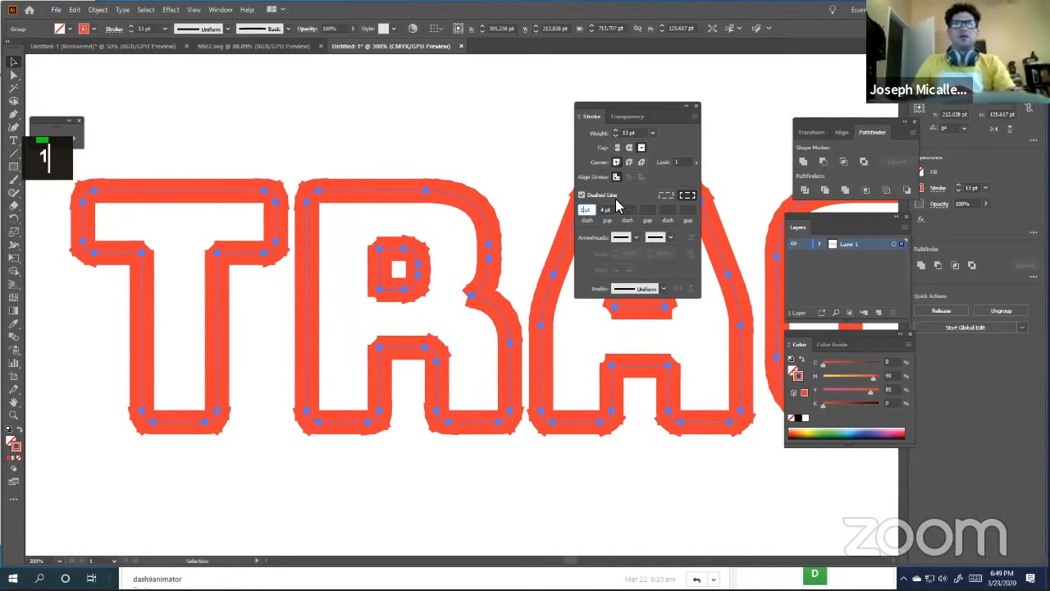
click(604, 210)
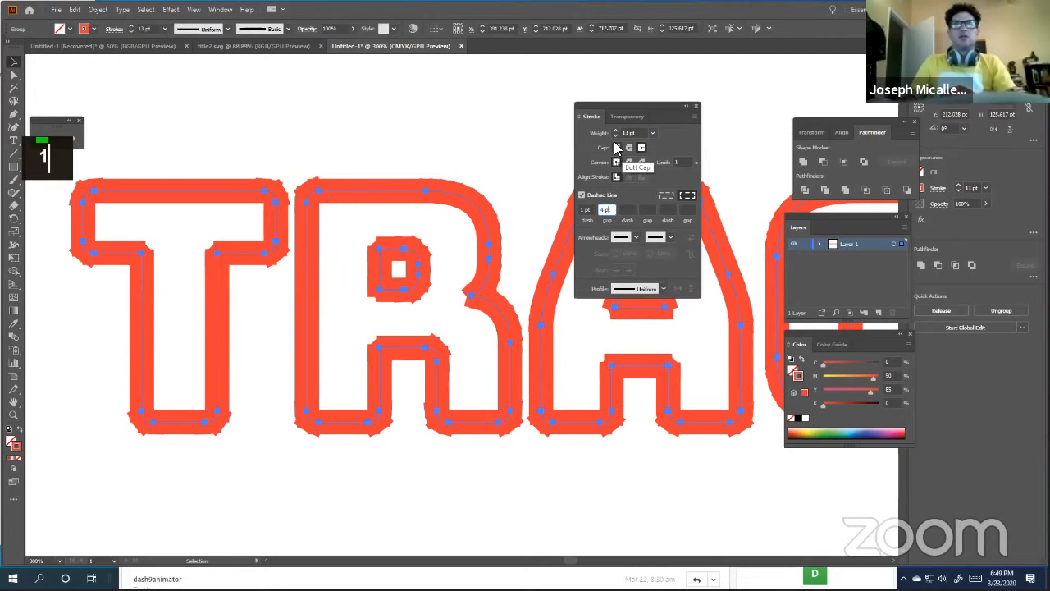
click(628, 162)
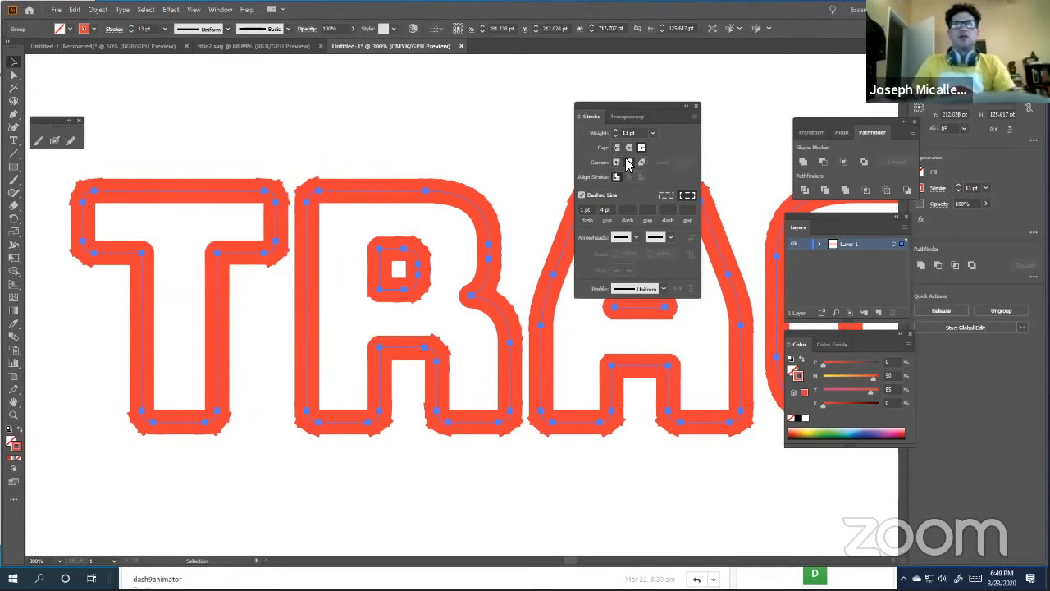
click(617, 146)
click(616, 162)
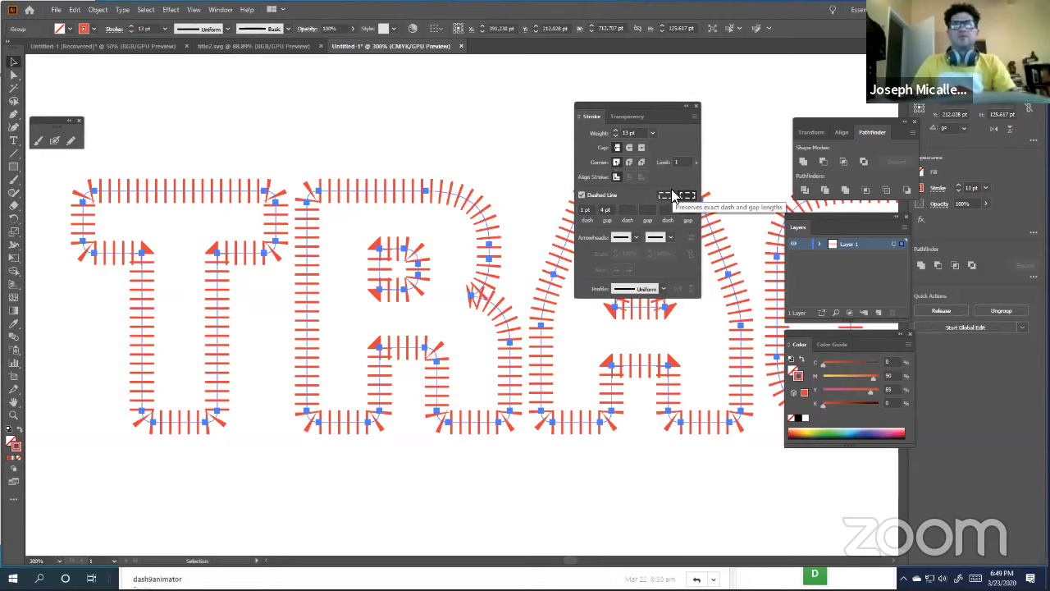
- Preserve exact dash and gap lengths on the dashed letters and set the gap to 6 pt
click(668, 194)
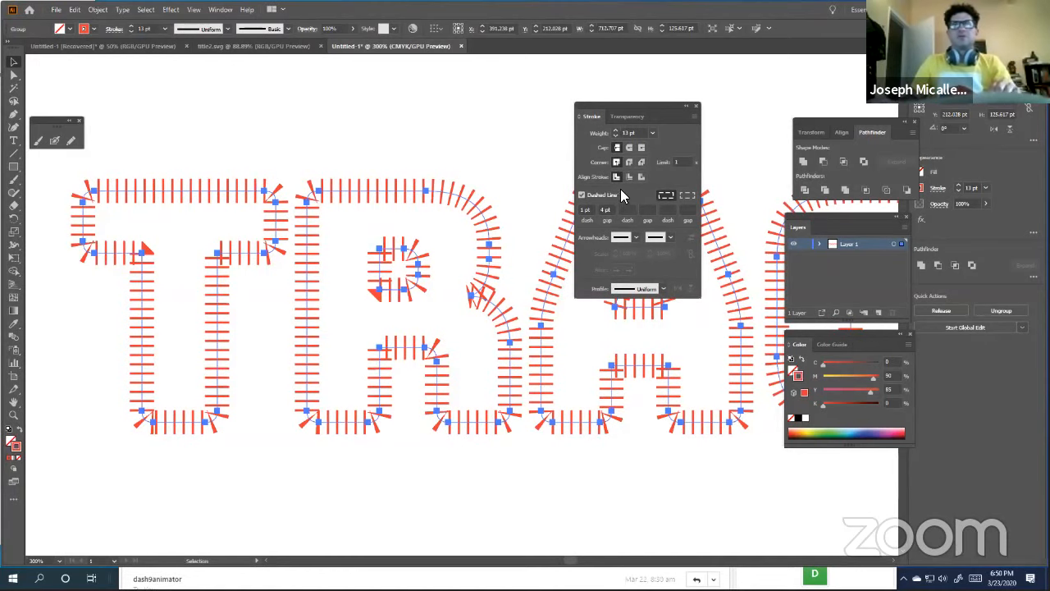
click(604, 210)
text(6)
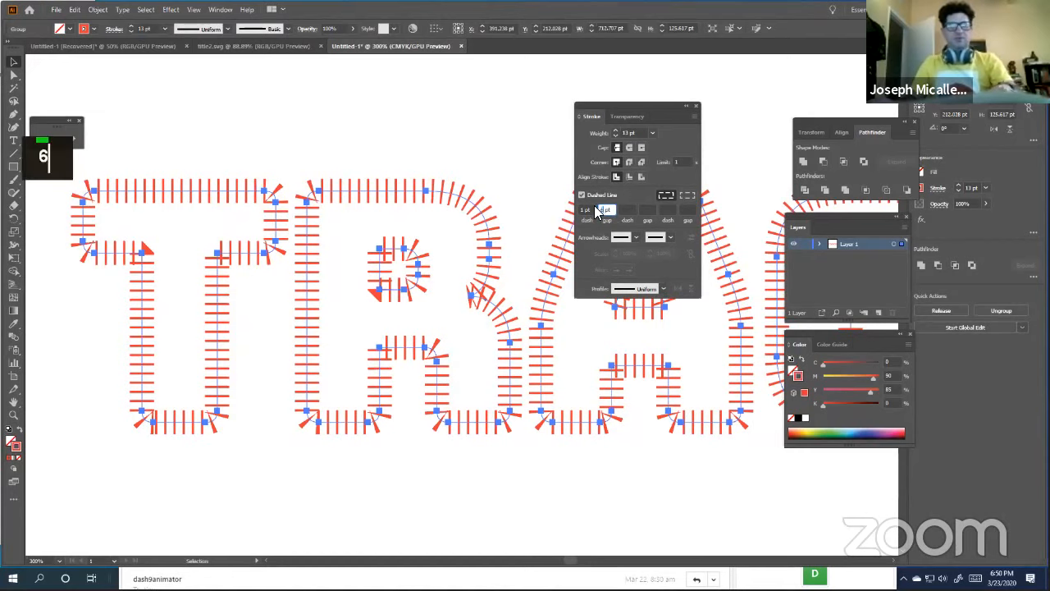
click(625, 211)
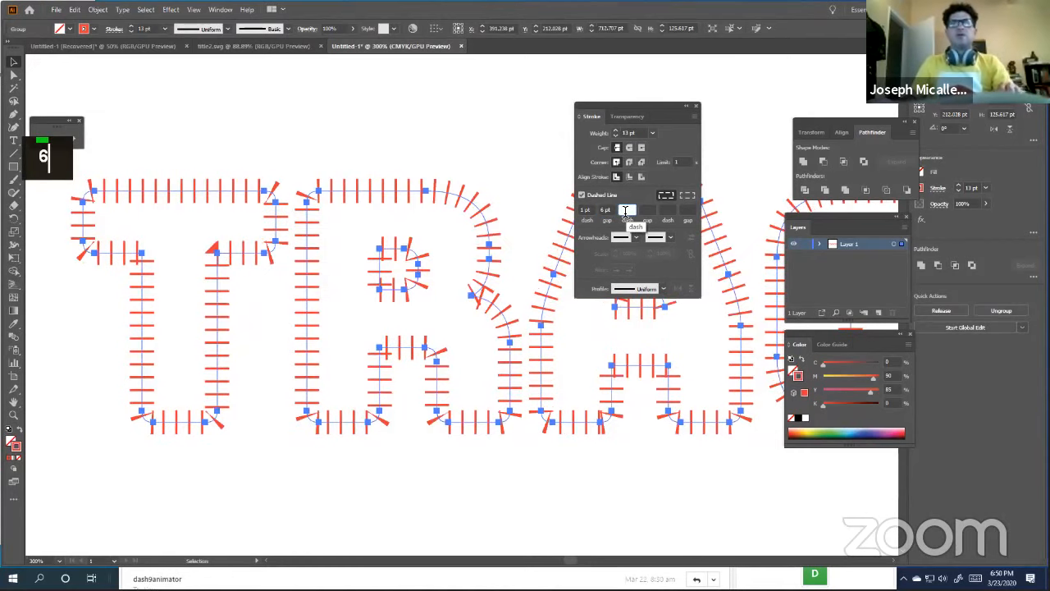
- Try round corners on the dashed letters, restore the miter join and set the stroke weight to 11 pt
click(627, 163)
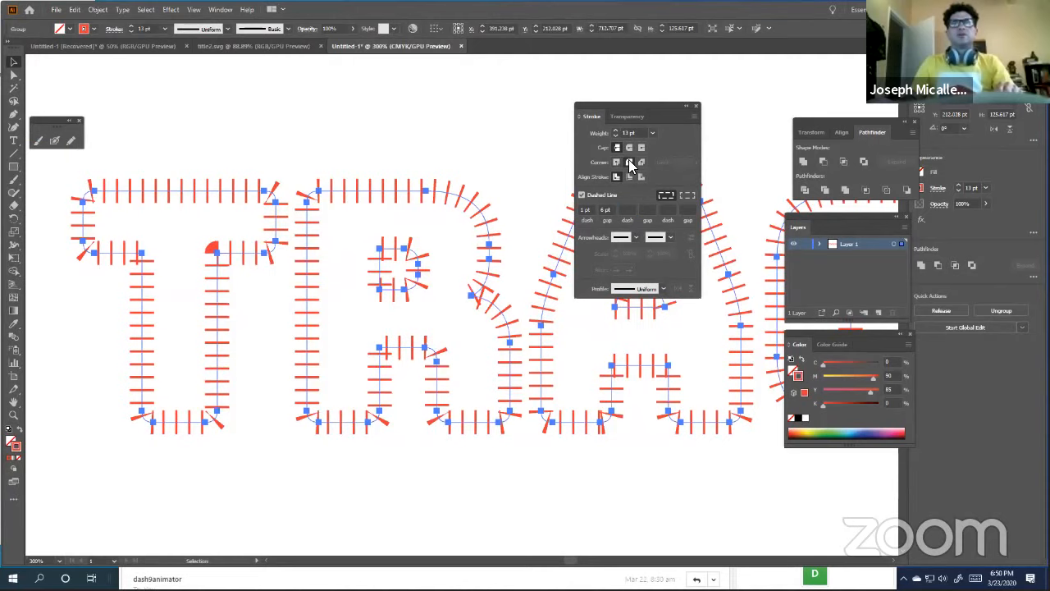
click(618, 162)
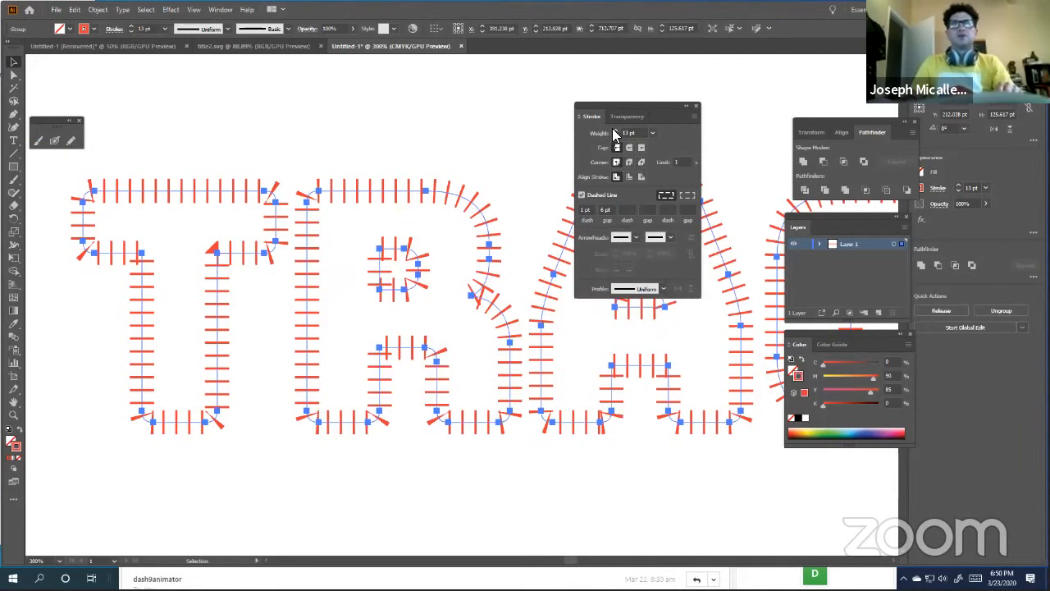
click(615, 130)
double_click(614, 136)
click(615, 136)
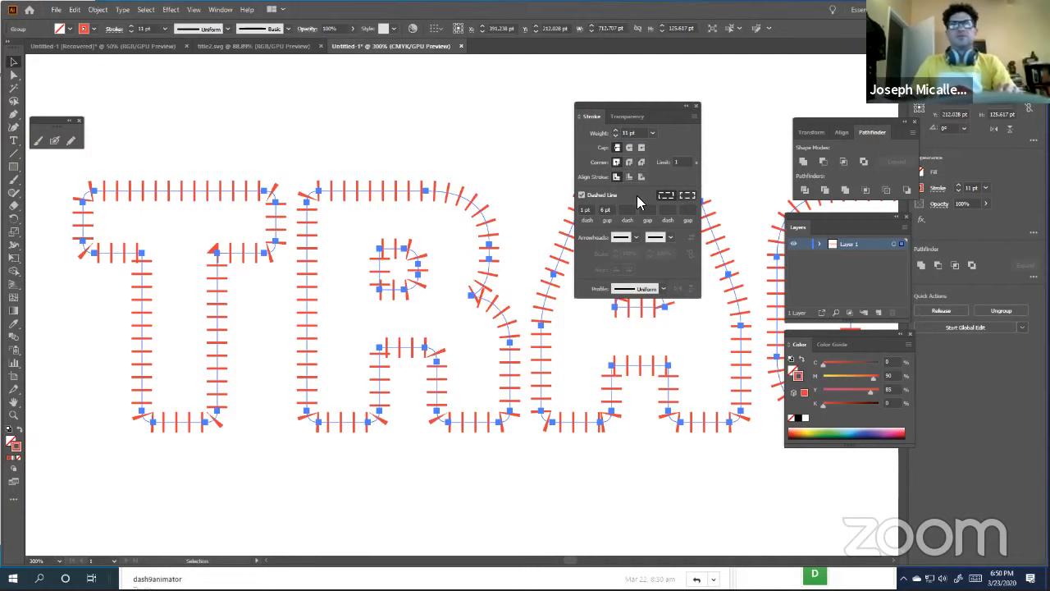
click(662, 288)
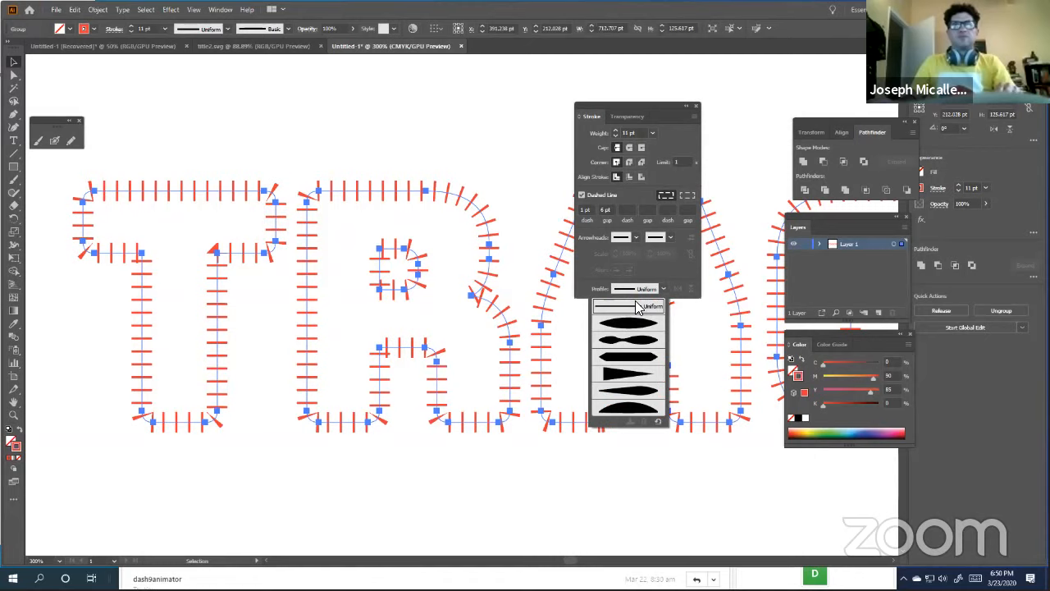
click(662, 114)
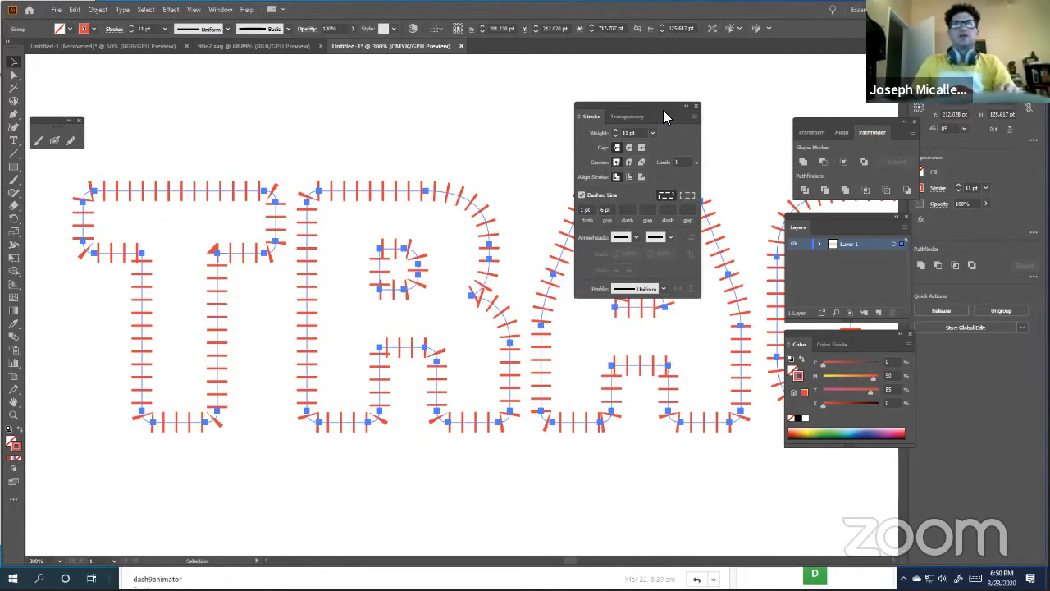
- Paste two copies of the solid letters in front of the dashed ones and set the topmost copy's stroke weight to 2 pt
key(ctrl+f)
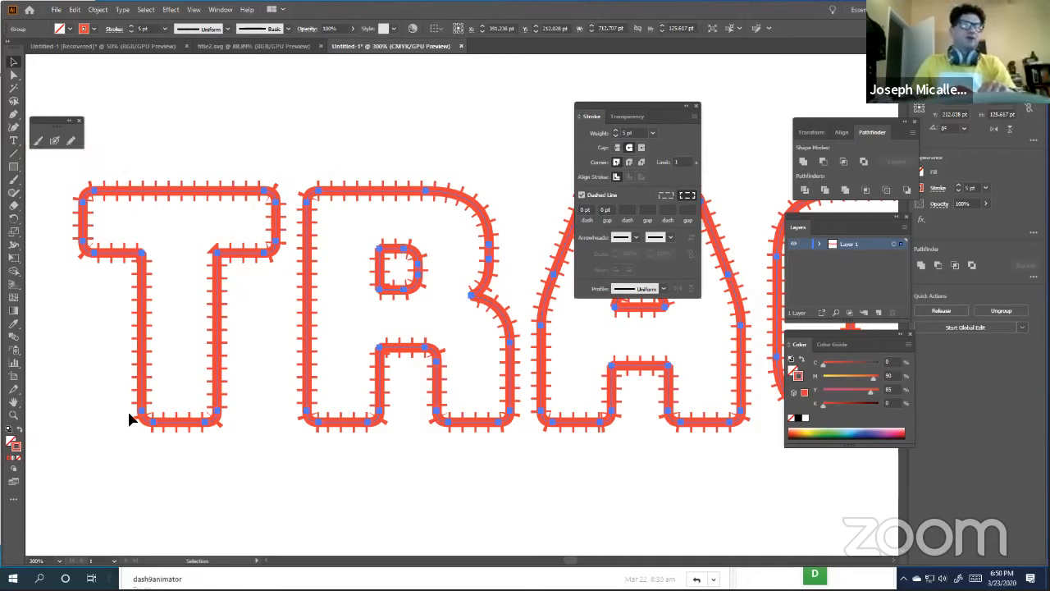
click(123, 307)
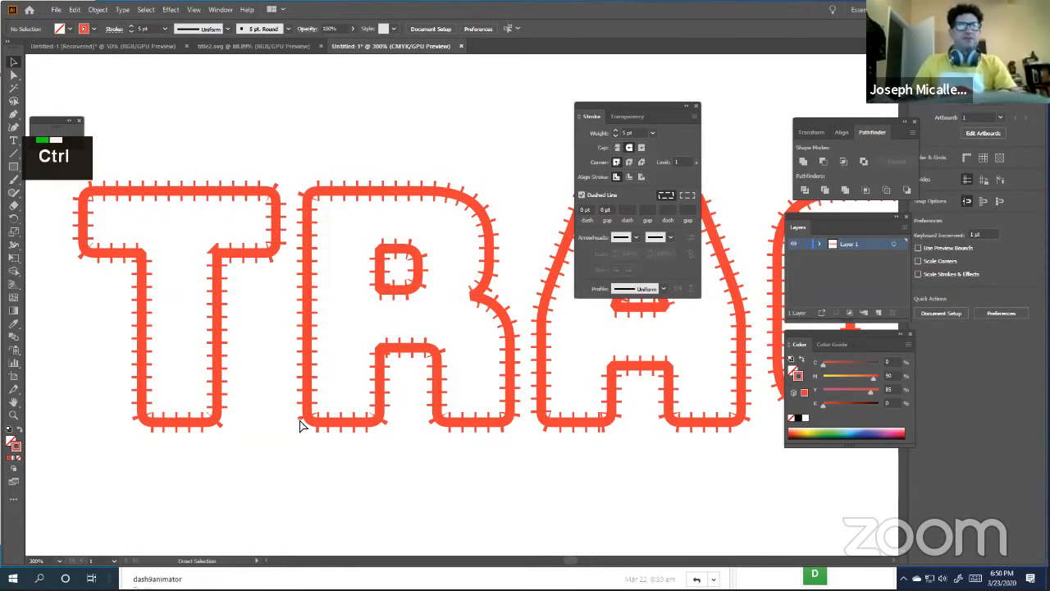
key(ctrl+f)
key(v)
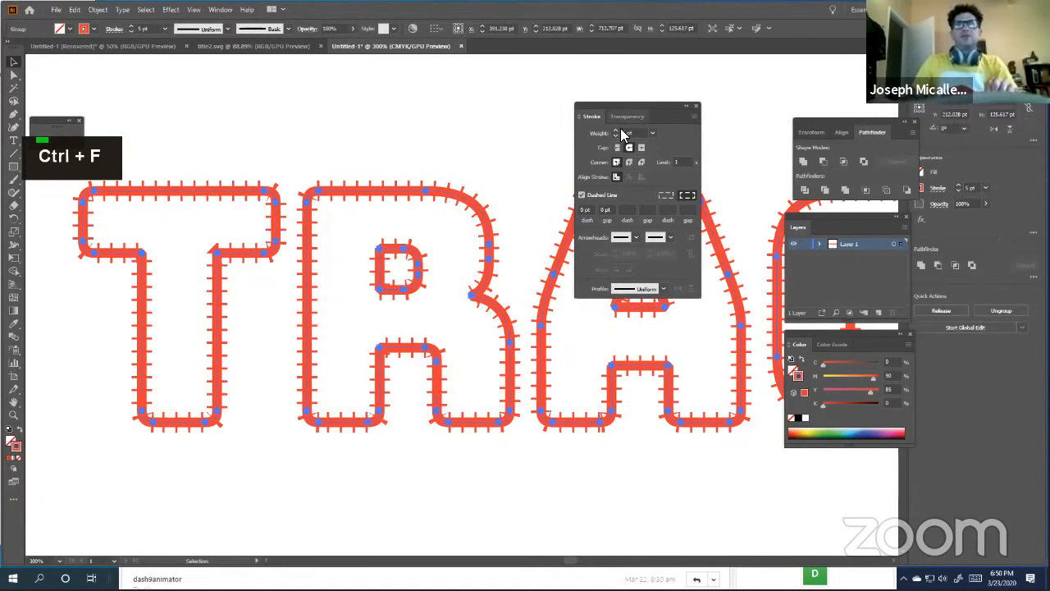
double_click(614, 135)
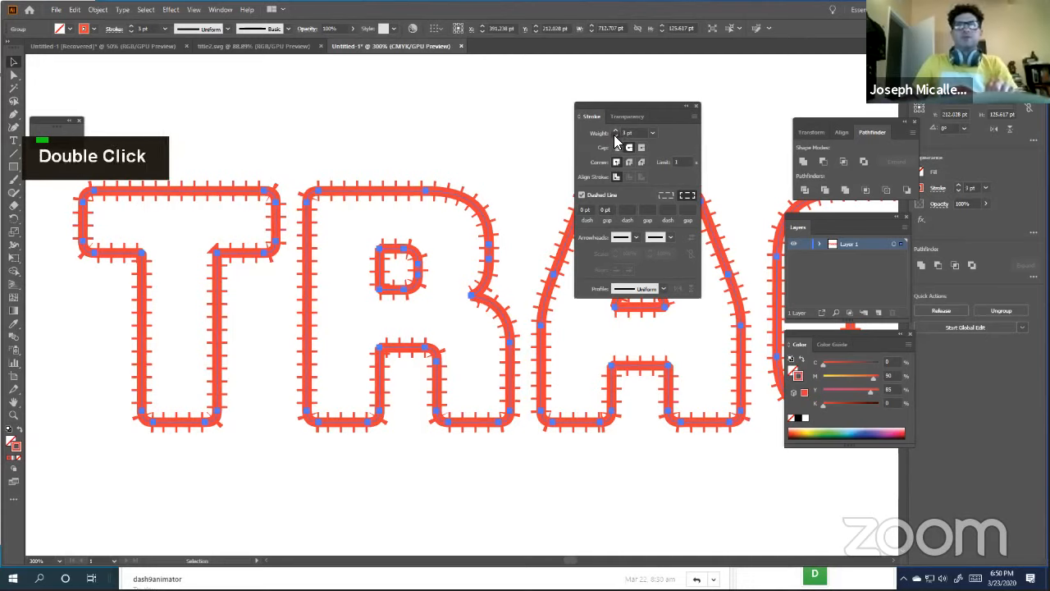
- Change the topmost 2 pt letters' stroke colour to white (FFFFFF) and deselect the artwork
double_click(16, 449)
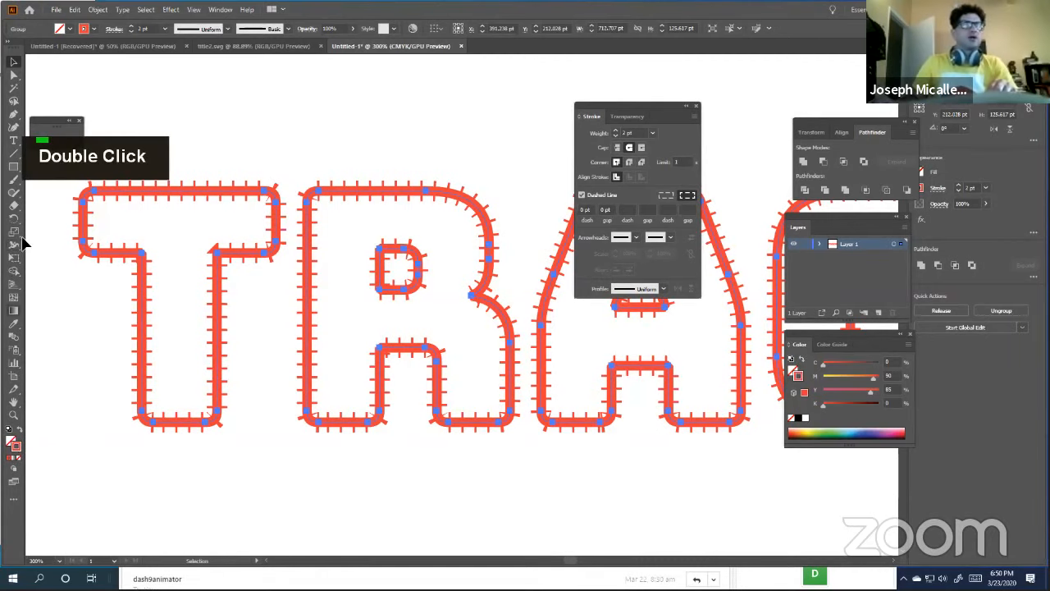
double_click(16, 447)
click(382, 217)
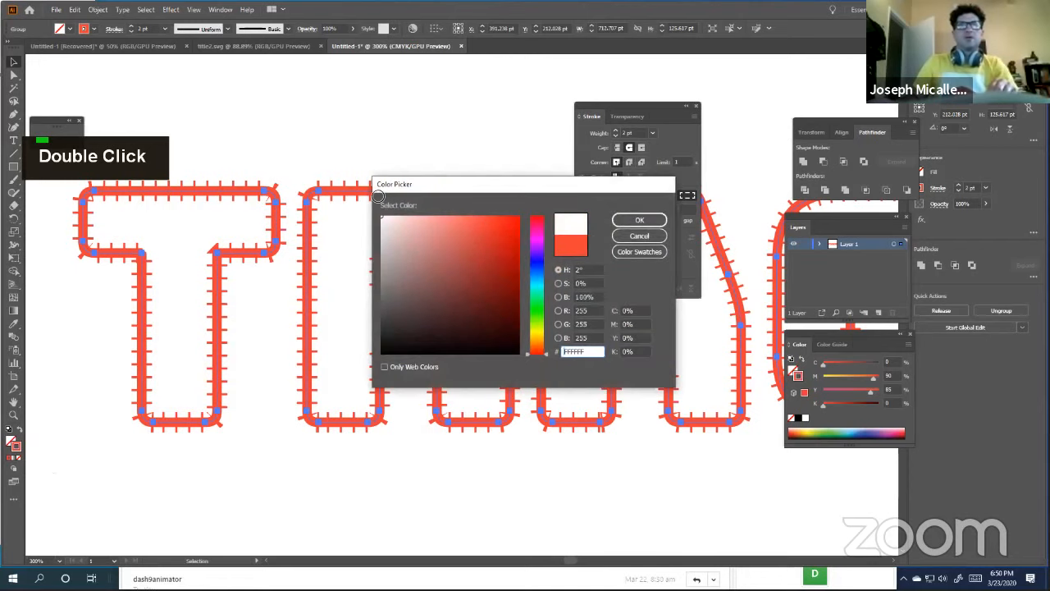
click(639, 220)
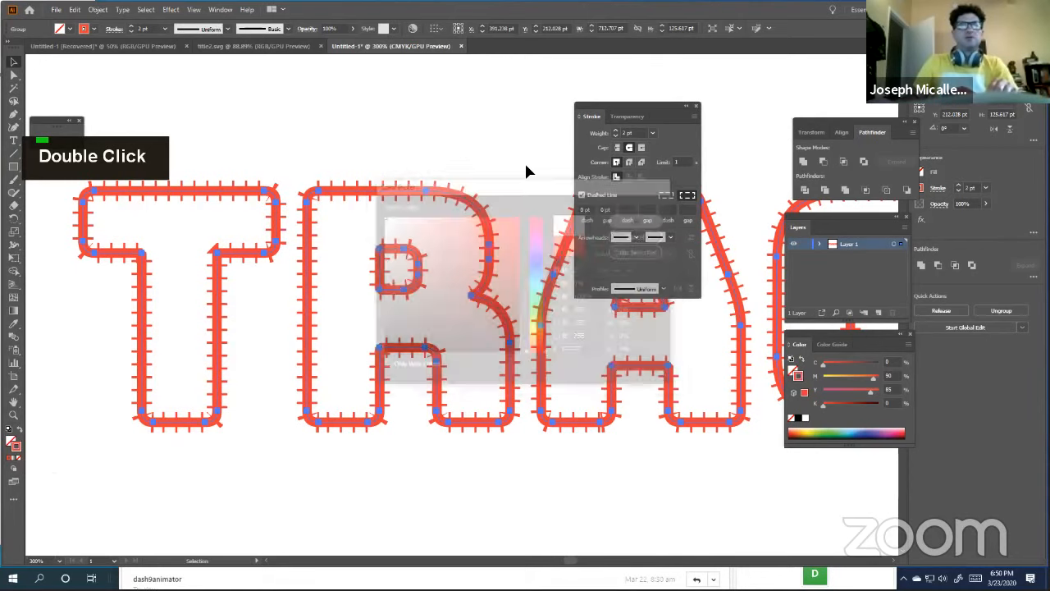
click(463, 138)
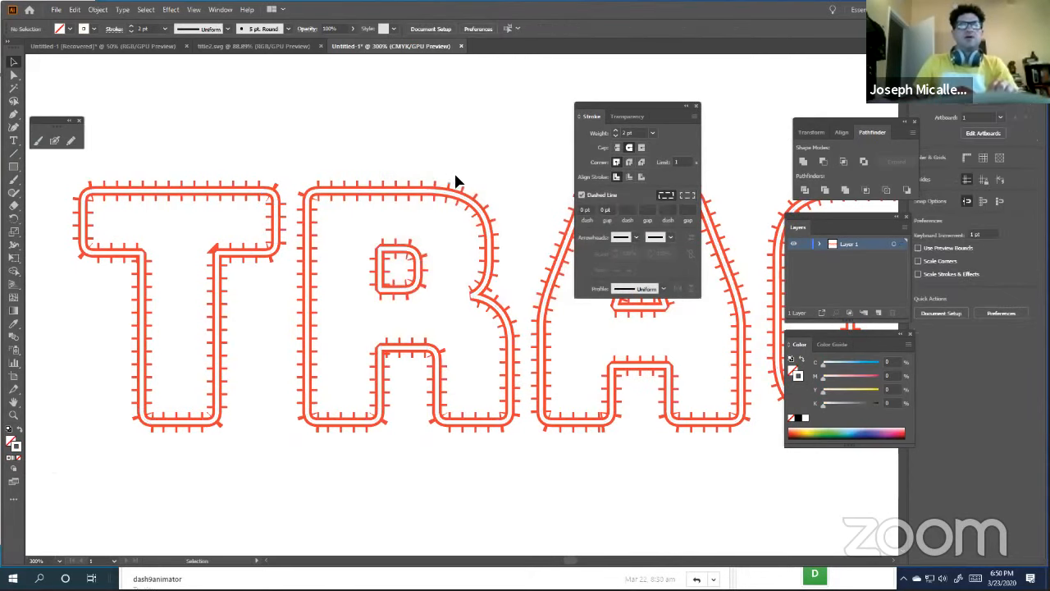
ctrl+click(537, 326)
ctrl+alt+click(521, 331)
ctrl+alt+click(520, 328)
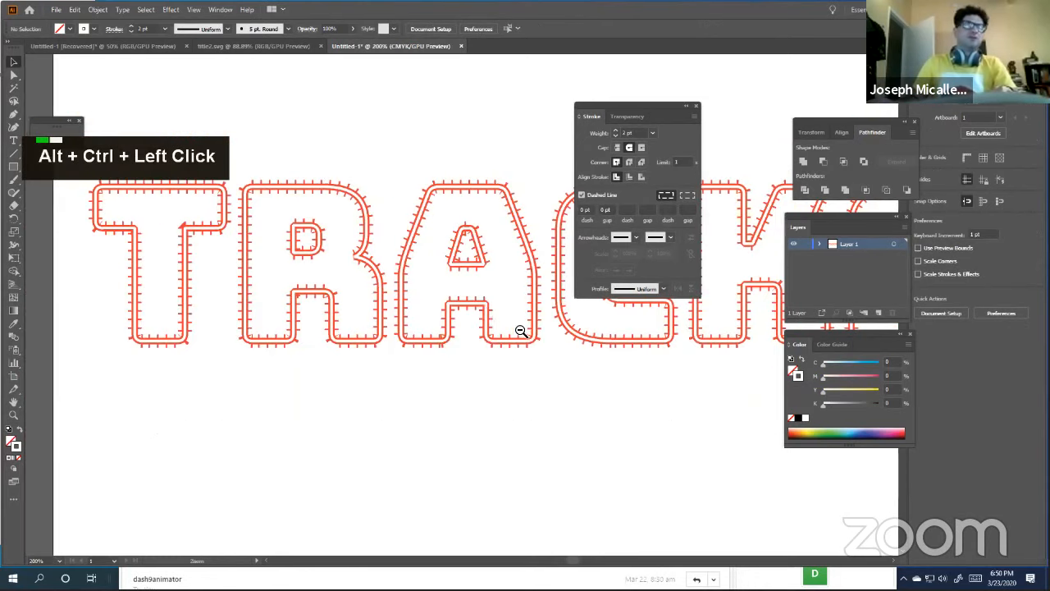
ctrl+click(495, 277)
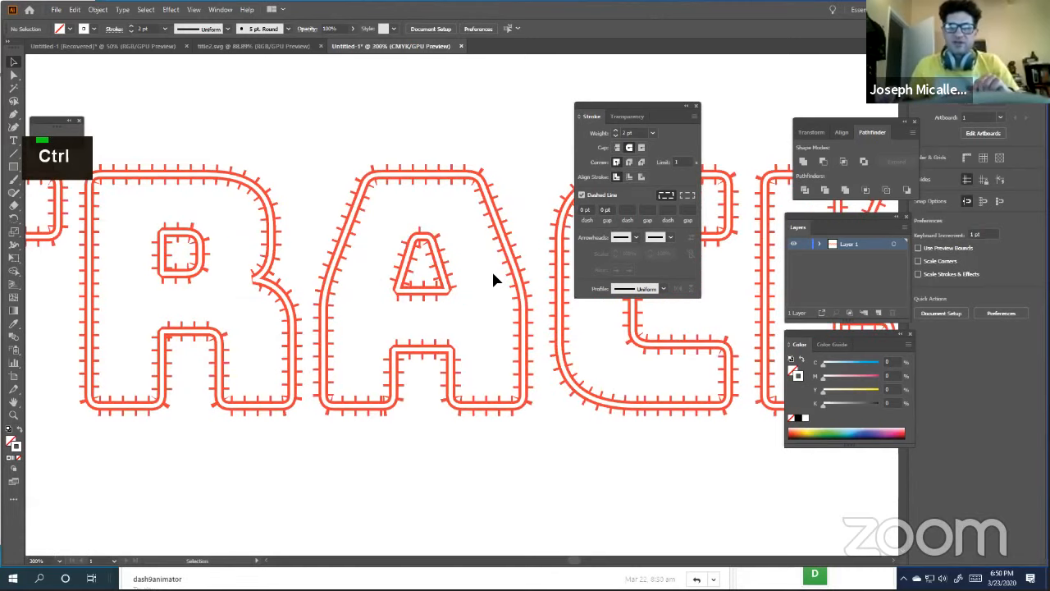